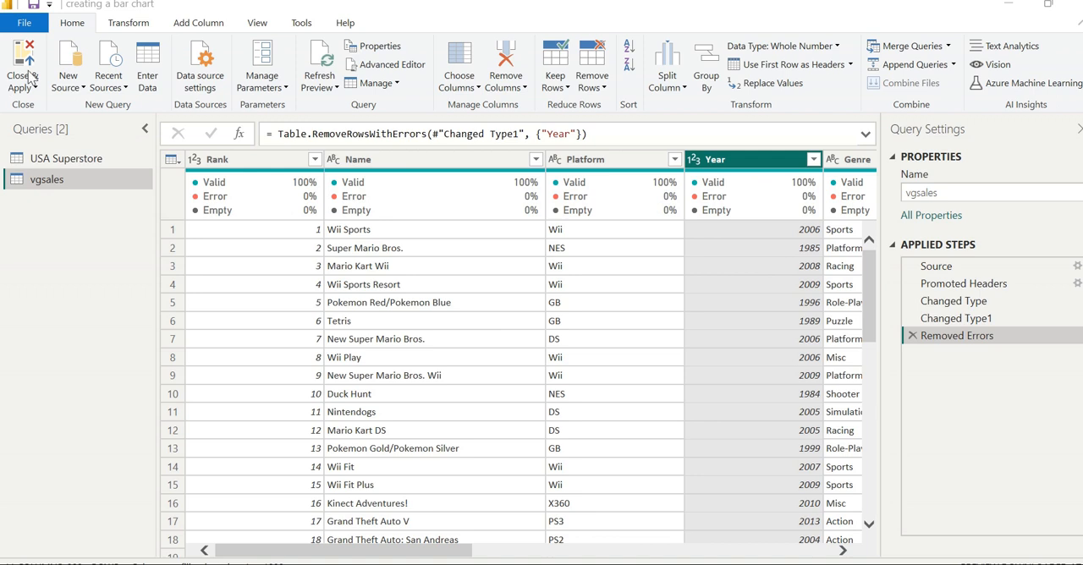
- Apply the query changes, close the query editor, and expand the vgsales table's list of fields
{"action": "left_click", "coordinate": [29, 61]}
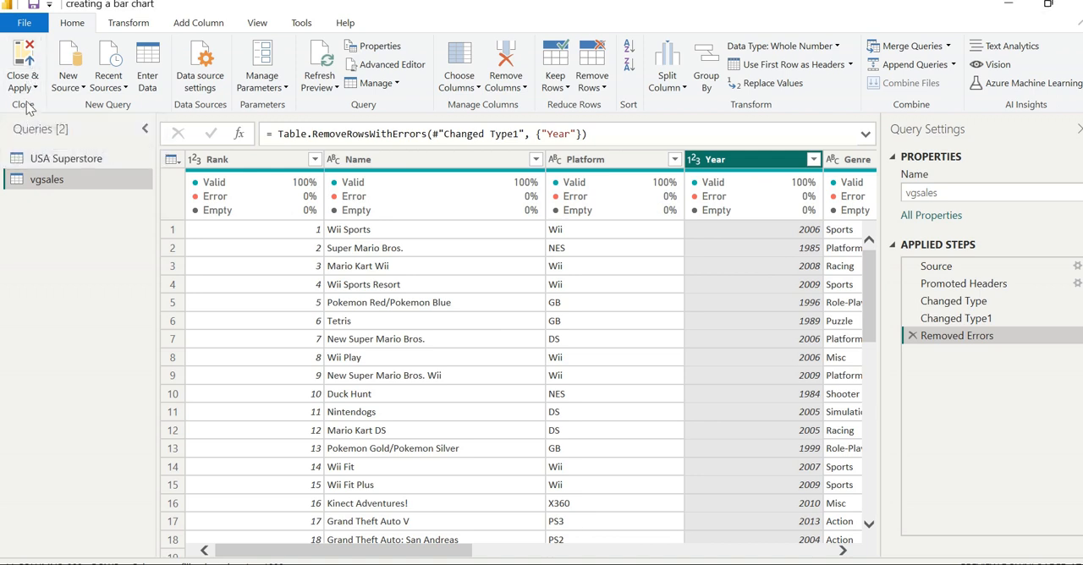
{"action": "left_click", "coordinate": [30, 88]}
{"action": "left_click", "coordinate": [31, 110]}
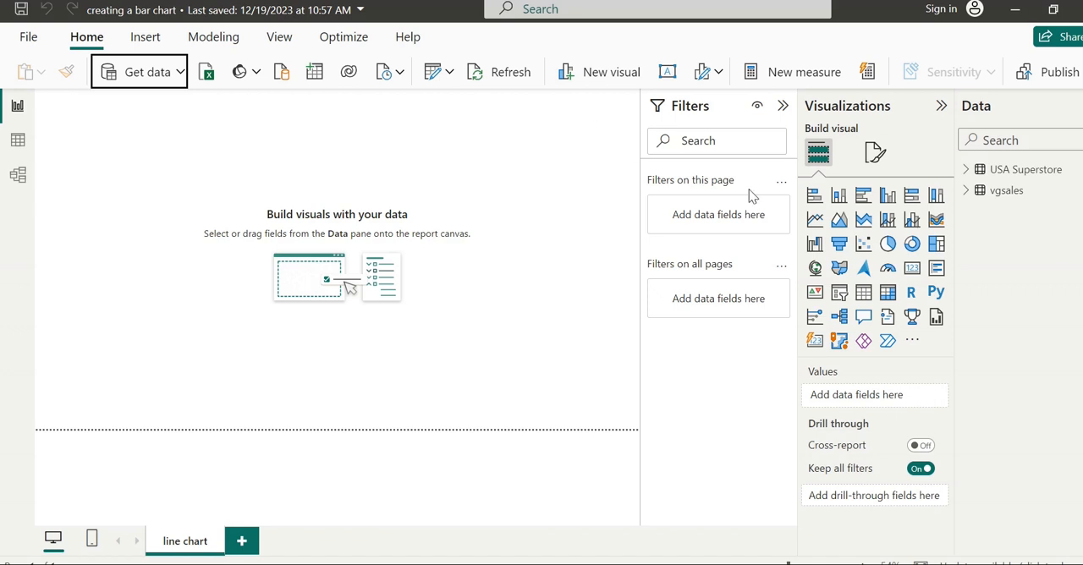
{"action": "double_click", "coordinate": [1006, 192]}
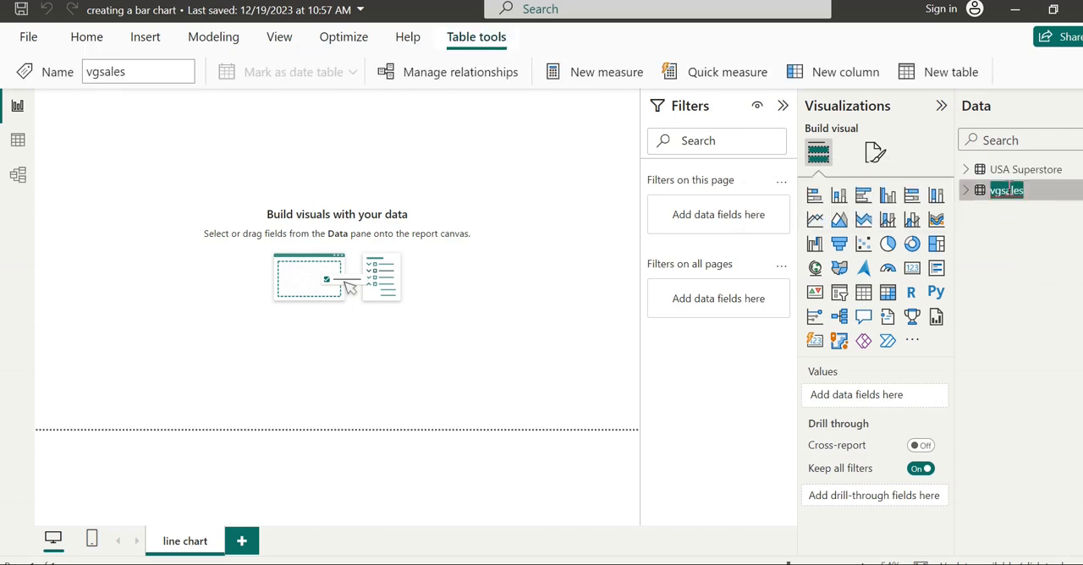
{"action": "left_click", "coordinate": [966, 191]}
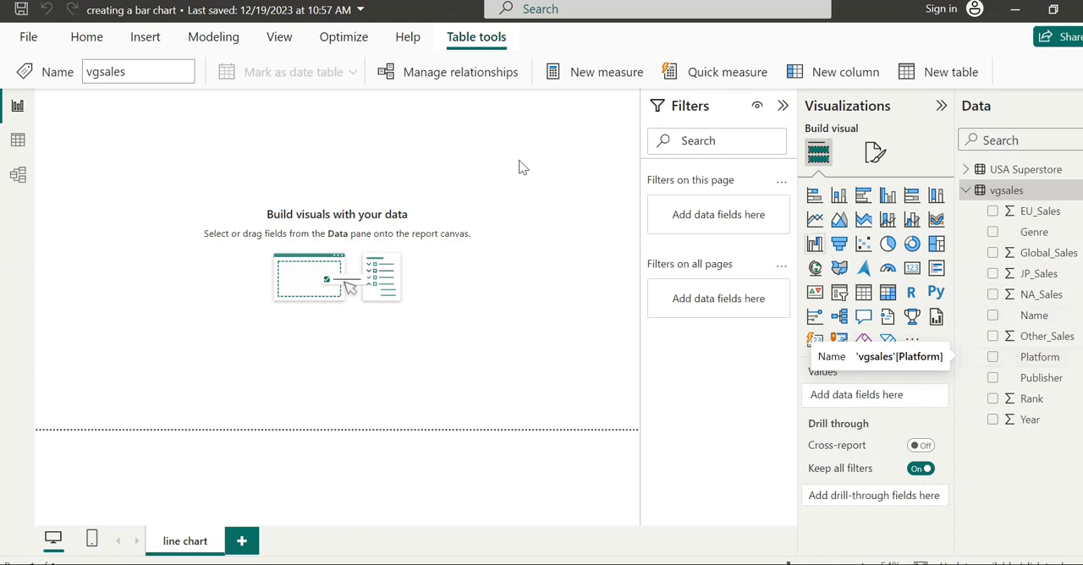
- Examine the rows of the vgsales table in Table view, and return to the report page
{"action": "left_click", "coordinate": [18, 141]}
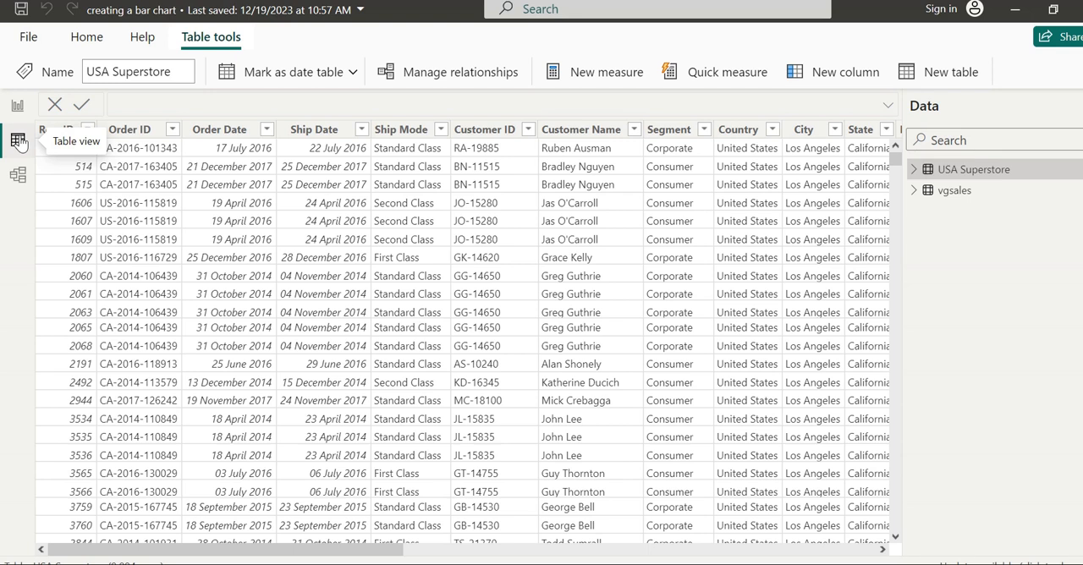
{"action": "left_click", "coordinate": [914, 190]}
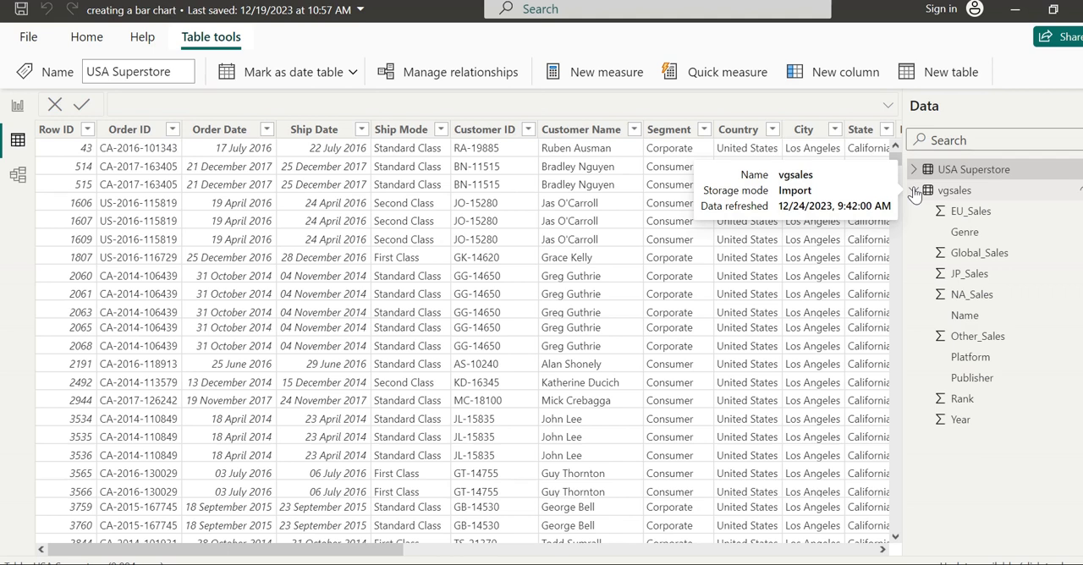
{"action": "left_click", "coordinate": [913, 191]}
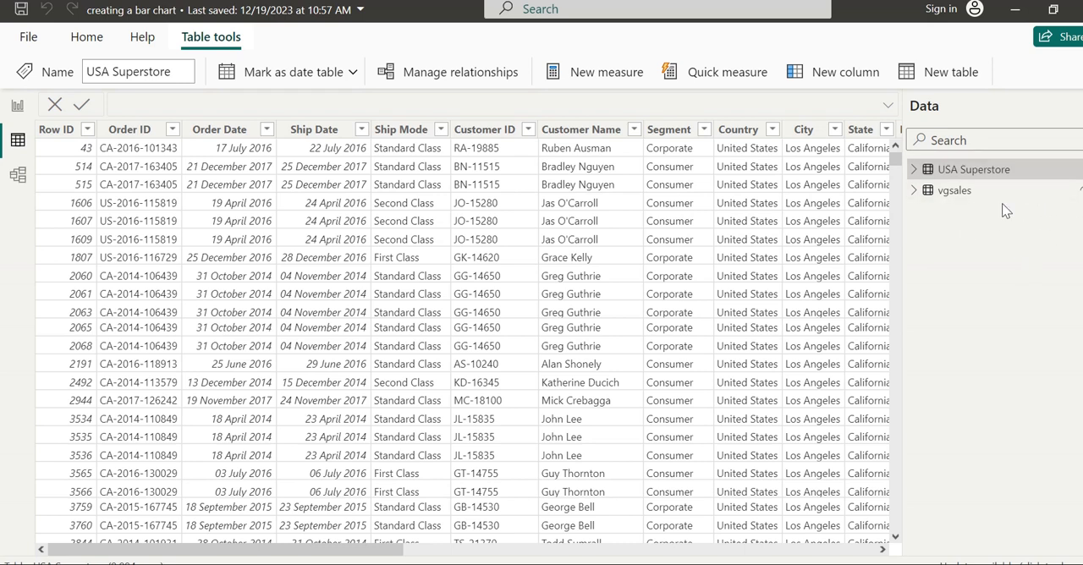
{"action": "left_click", "coordinate": [967, 200]}
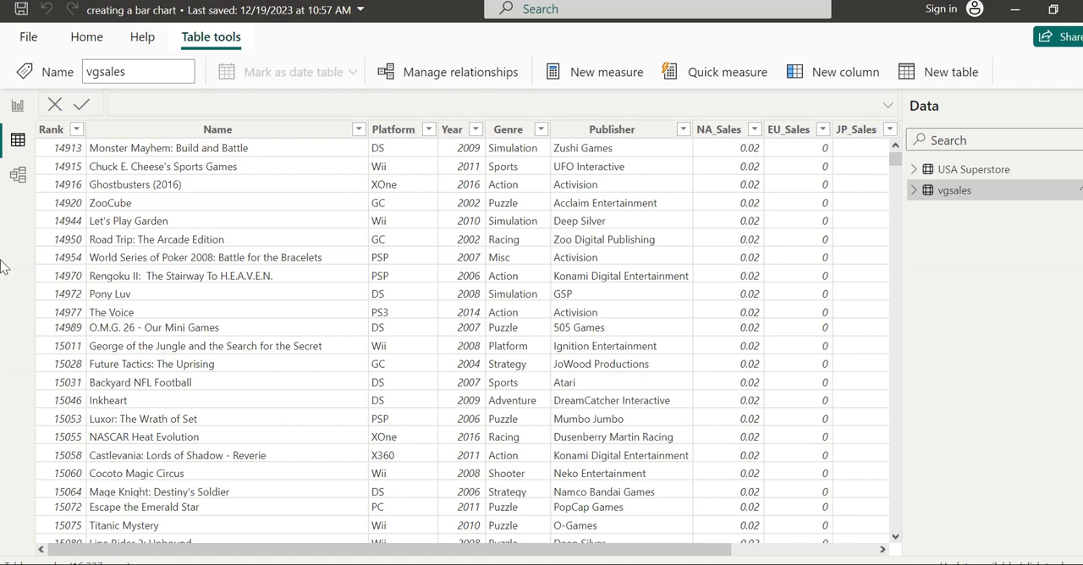
{"action": "left_click", "coordinate": [19, 106]}
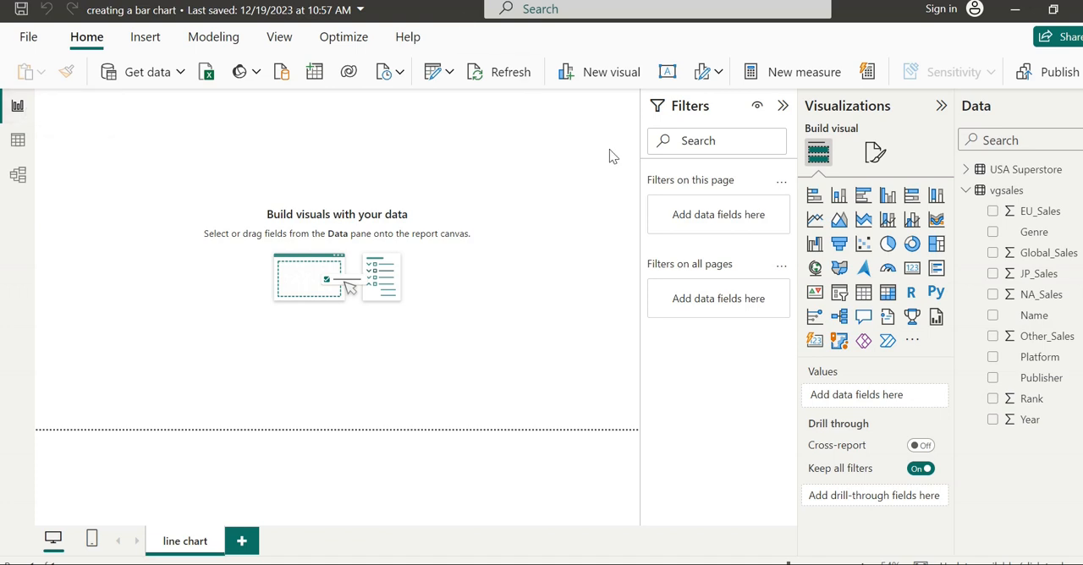
- Insert a line chart enlarged to fill the report page, with Year on the X-axis and Global_Sales on the Y-axis
{"action": "left_click", "coordinate": [814, 220]}
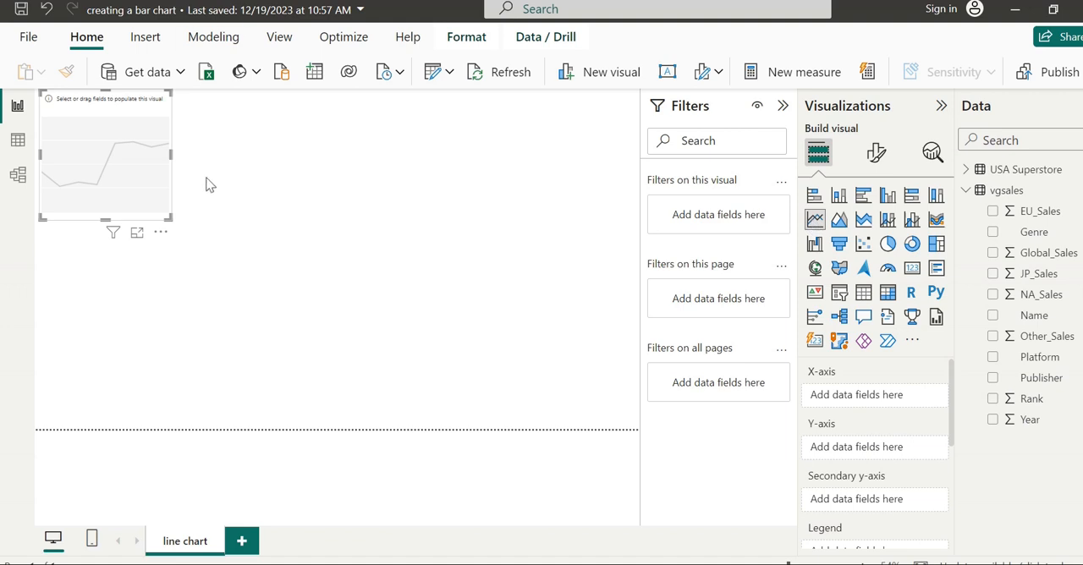
{"action": "left_click_drag", "start_coordinate": [167, 216], "coordinate": [621, 415]}
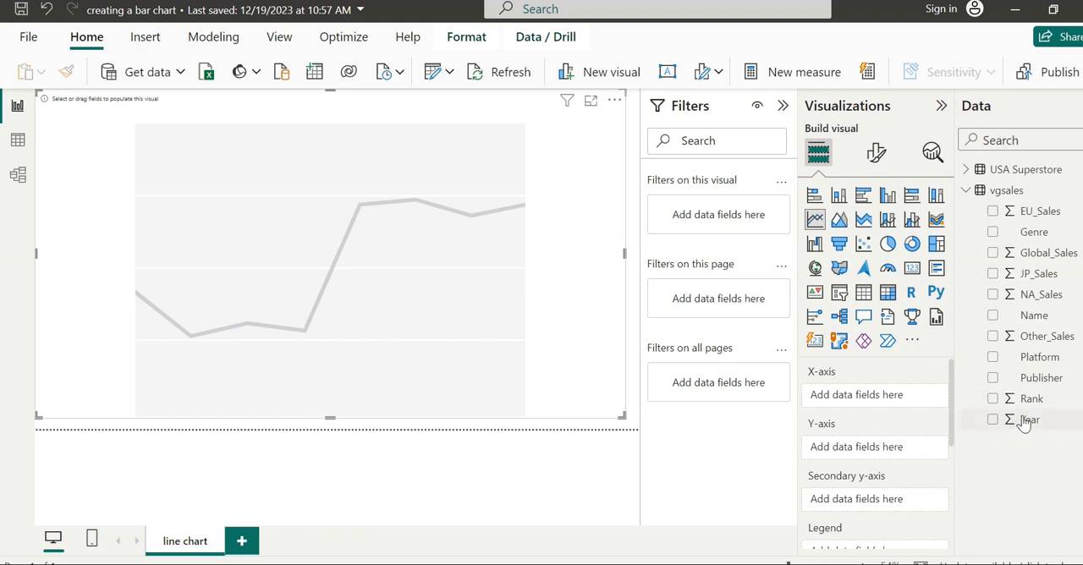
{"action": "left_click_drag", "start_coordinate": [1024, 423], "coordinate": [852, 394]}
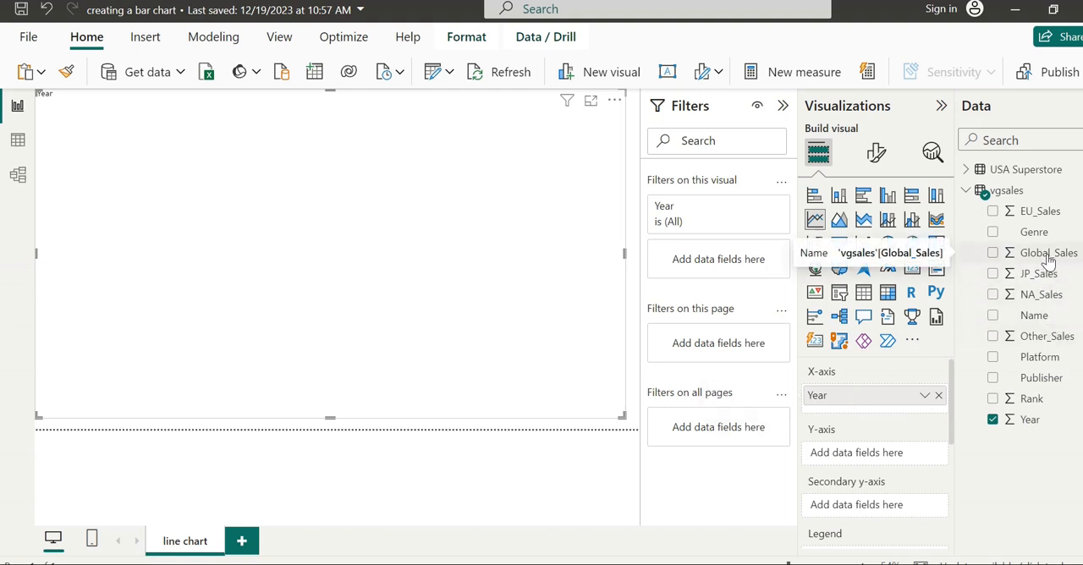
{"action": "left_click_drag", "start_coordinate": [1047, 260], "coordinate": [873, 458]}
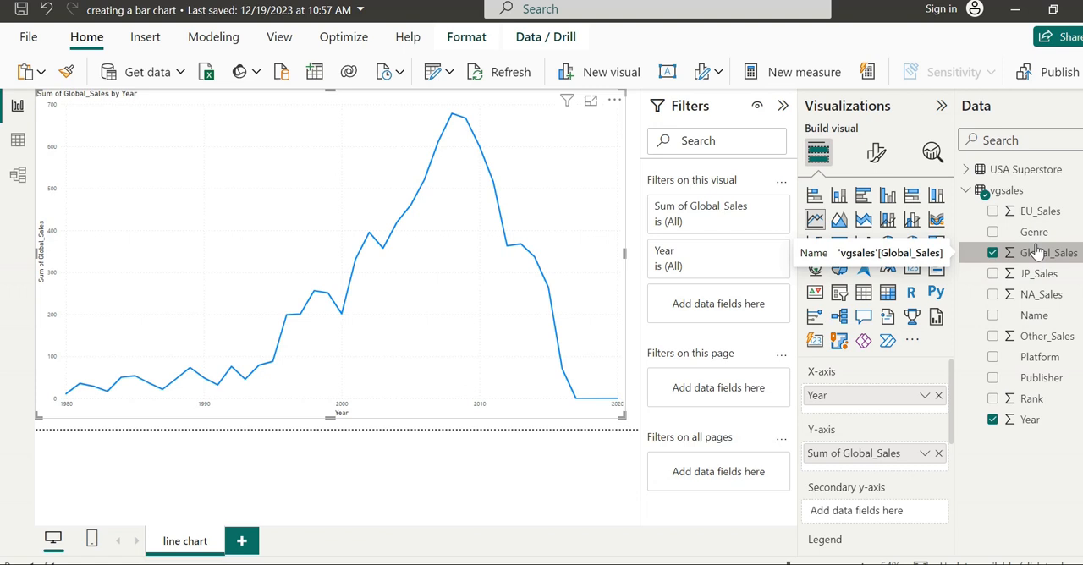
{"action": "mouse_move", "coordinate": [511, 345]}
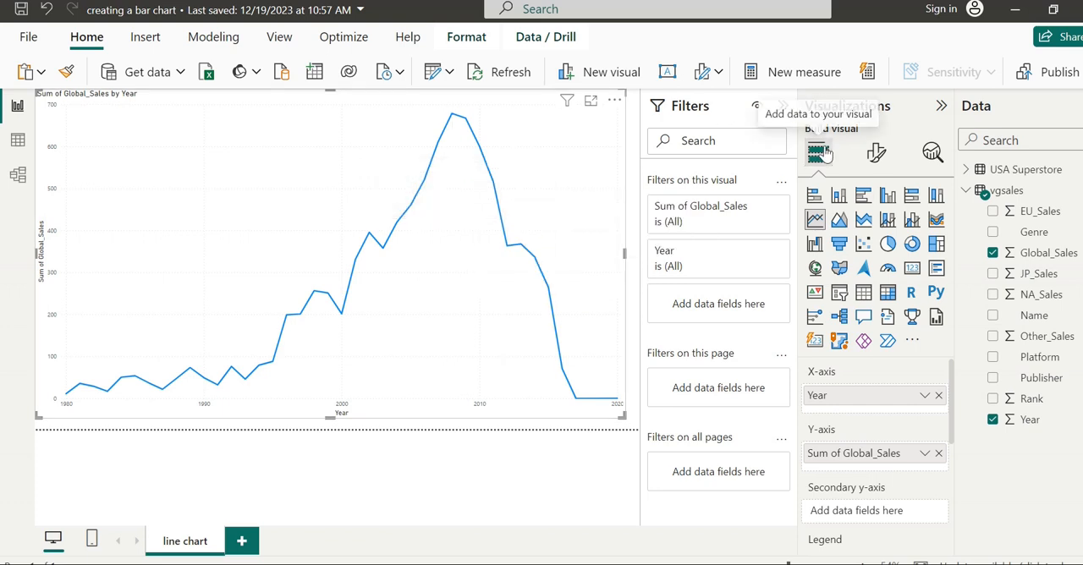
- Turn on data labels for the line chart
{"action": "left_click", "coordinate": [874, 159]}
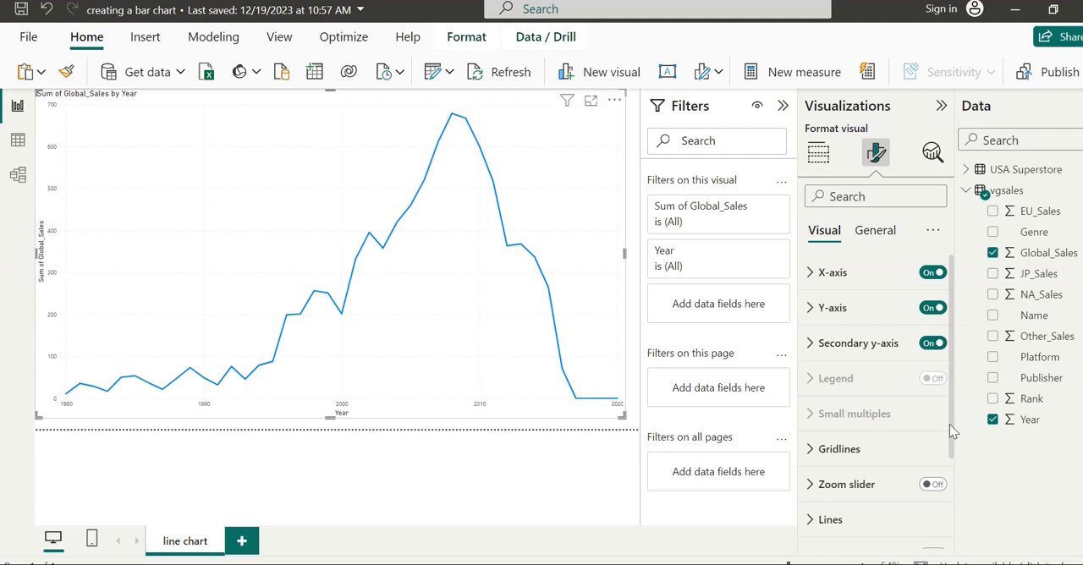
{"action": "scroll", "coordinate": [949, 424], "scroll_direction": "down", "scroll_amount": 3}
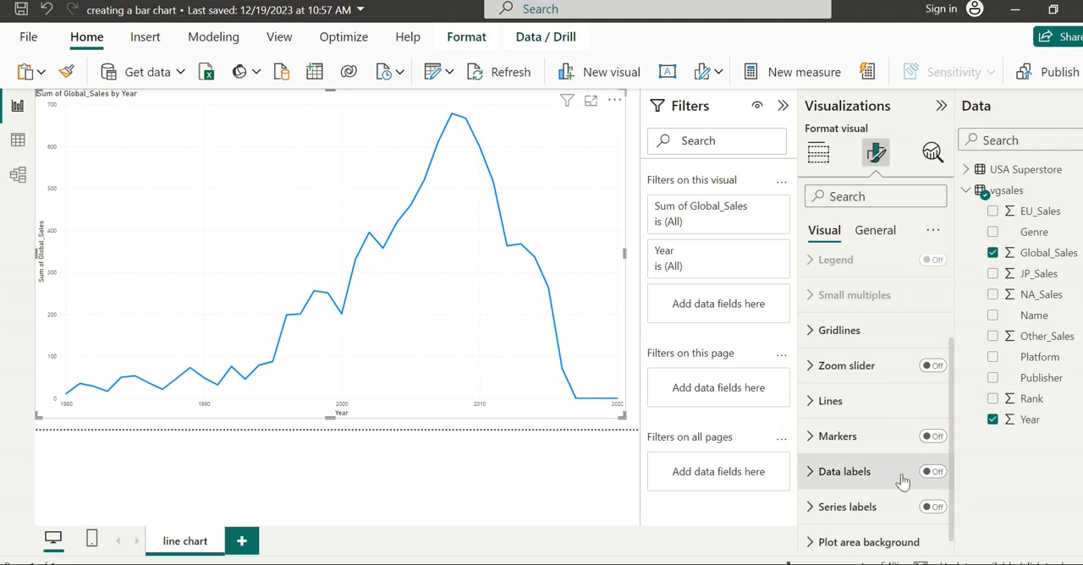
{"action": "left_click", "coordinate": [934, 474]}
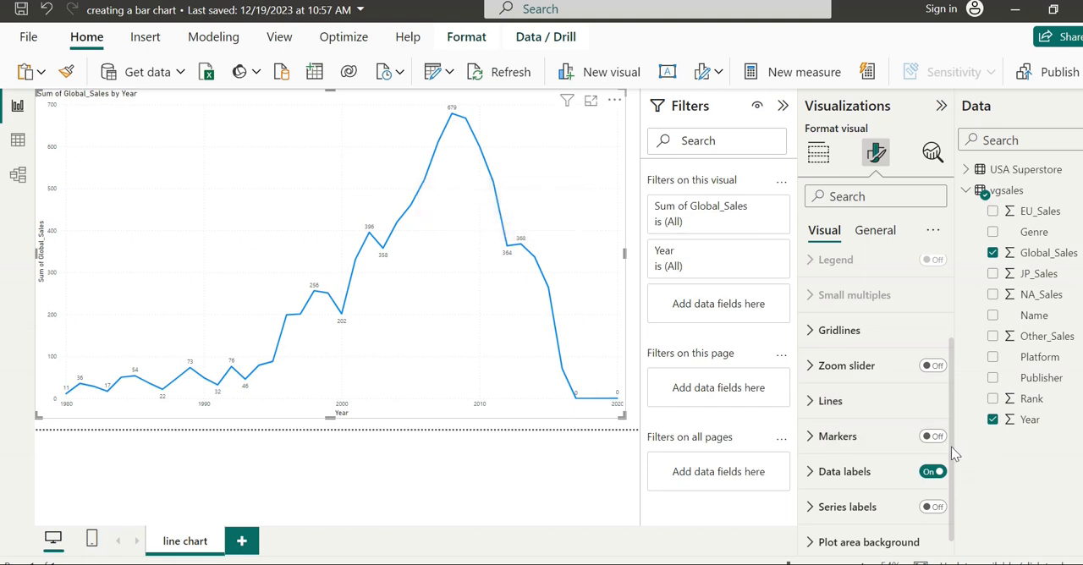
{"action": "scroll", "coordinate": [934, 505], "scroll_direction": "down", "scroll_amount": 1}
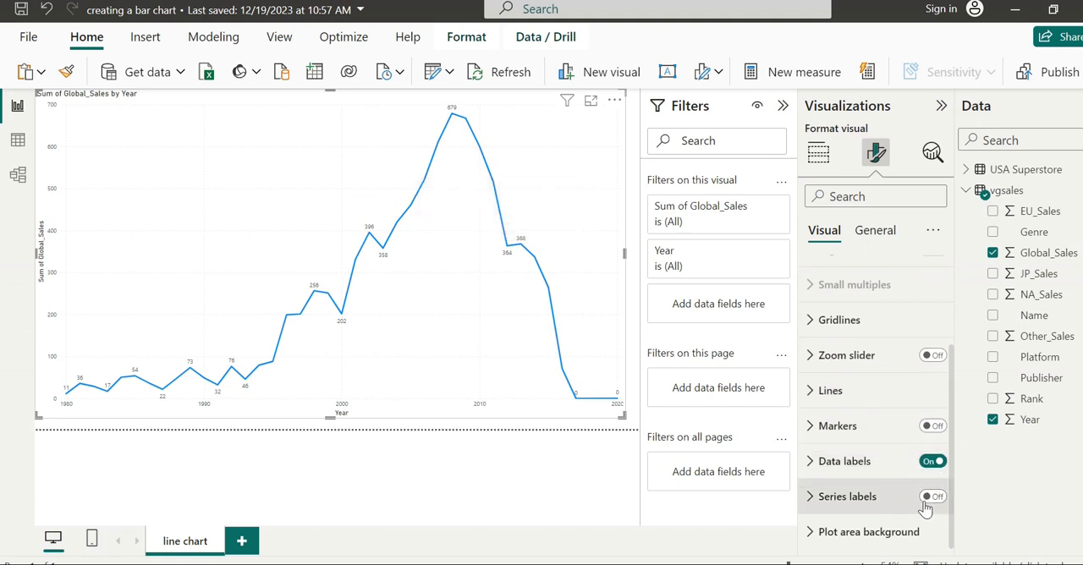
{"action": "left_click", "coordinate": [813, 465]}
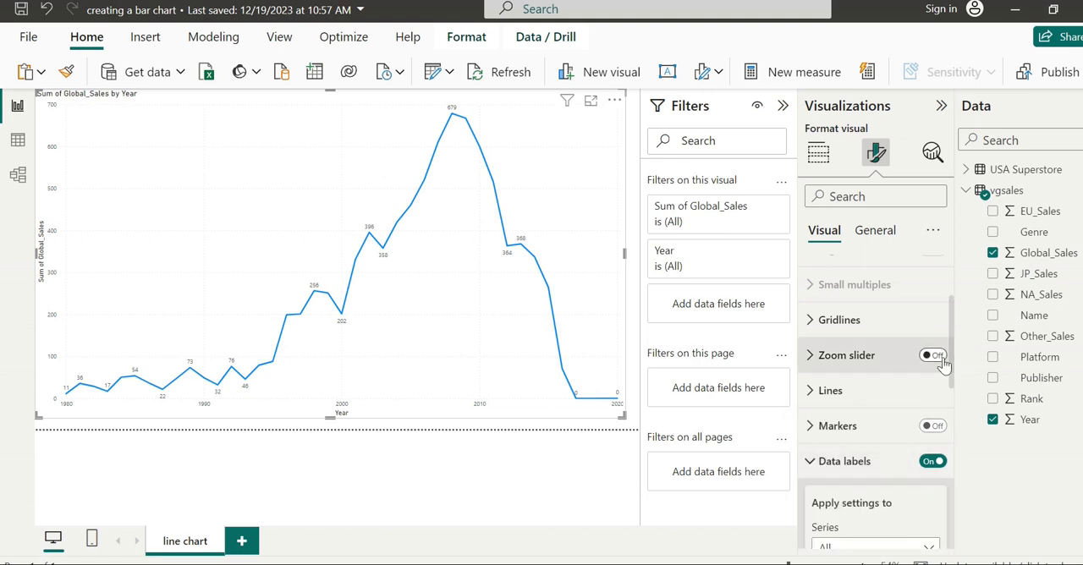
{"action": "left_click_drag", "start_coordinate": [952, 367], "coordinate": [954, 422]}
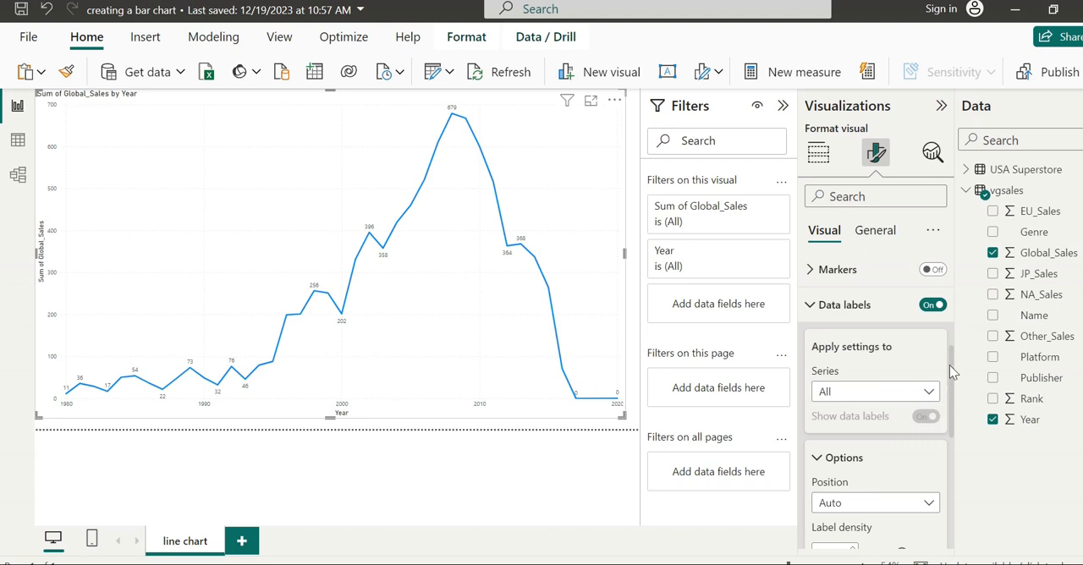
{"action": "left_click", "coordinate": [817, 306]}
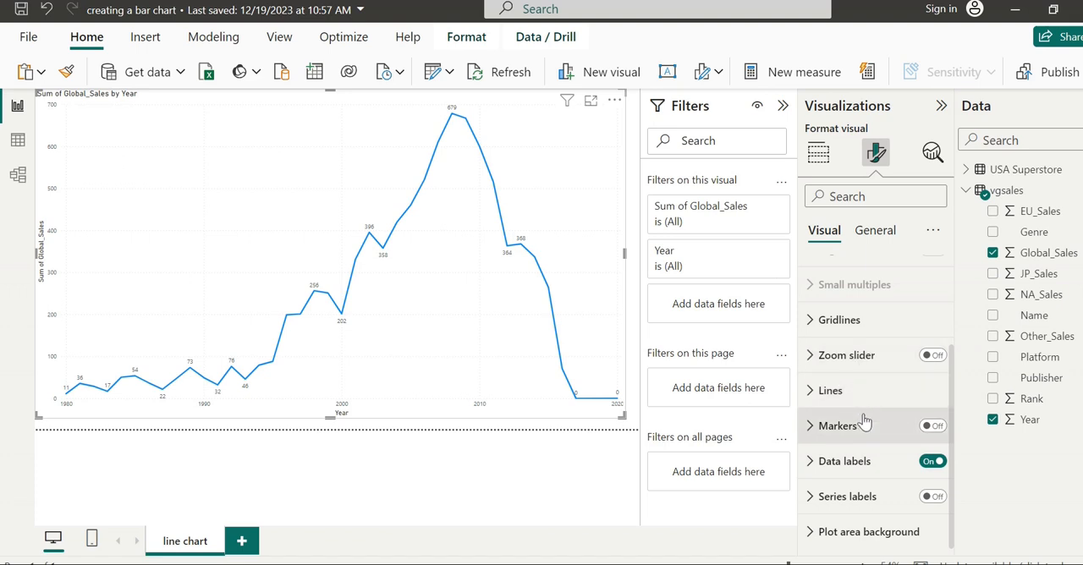
- Set the minimum label offset of the chart's data labels to 35
{"action": "left_click", "coordinate": [858, 465]}
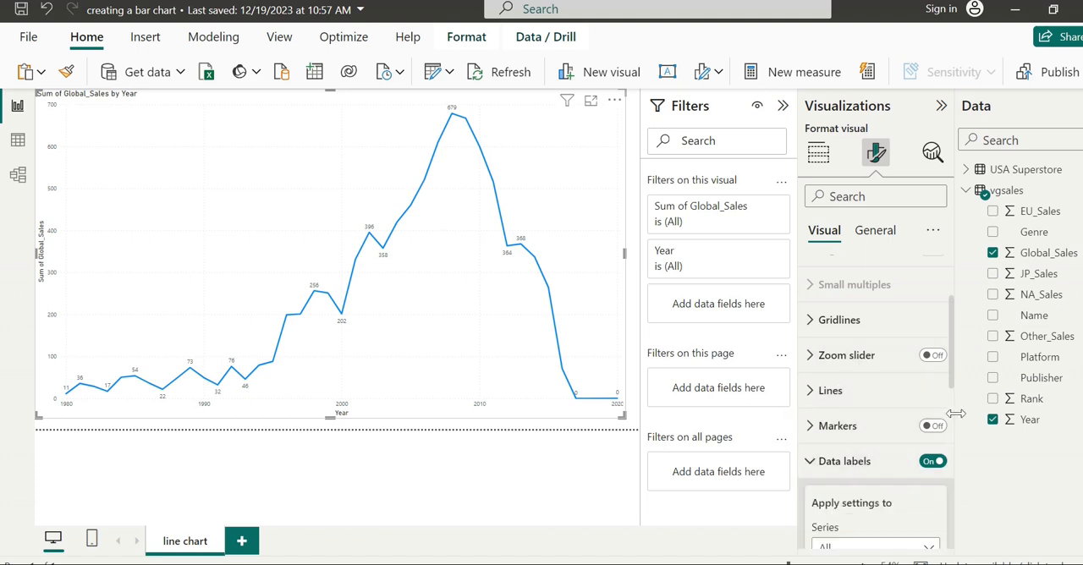
{"action": "left_click_drag", "start_coordinate": [949, 366], "coordinate": [943, 462]}
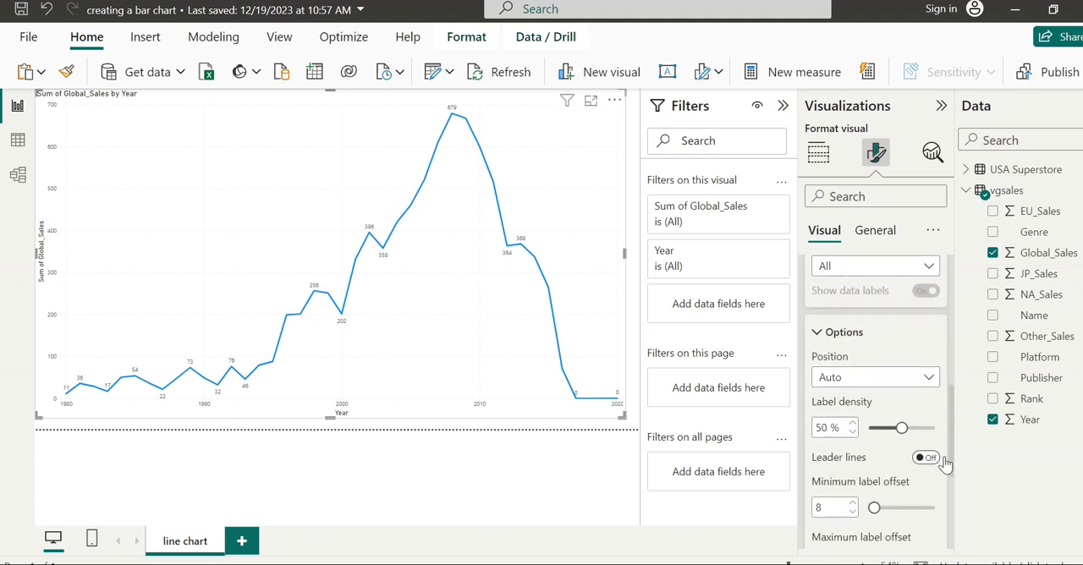
{"action": "left_click", "coordinate": [852, 503]}
{"action": "left_click", "coordinate": [852, 504]}
{"action": "left_click", "coordinate": [851, 503]}
{"action": "left_click", "coordinate": [852, 503]}
{"action": "left_click", "coordinate": [852, 503]}
{"action": "left_click", "coordinate": [852, 503]}
{"action": "left_click", "coordinate": [852, 503]}
{"action": "left_click", "coordinate": [851, 503]}
{"action": "left_click", "coordinate": [851, 503]}
{"action": "left_click", "coordinate": [851, 504]}
{"action": "left_click", "coordinate": [852, 503]}
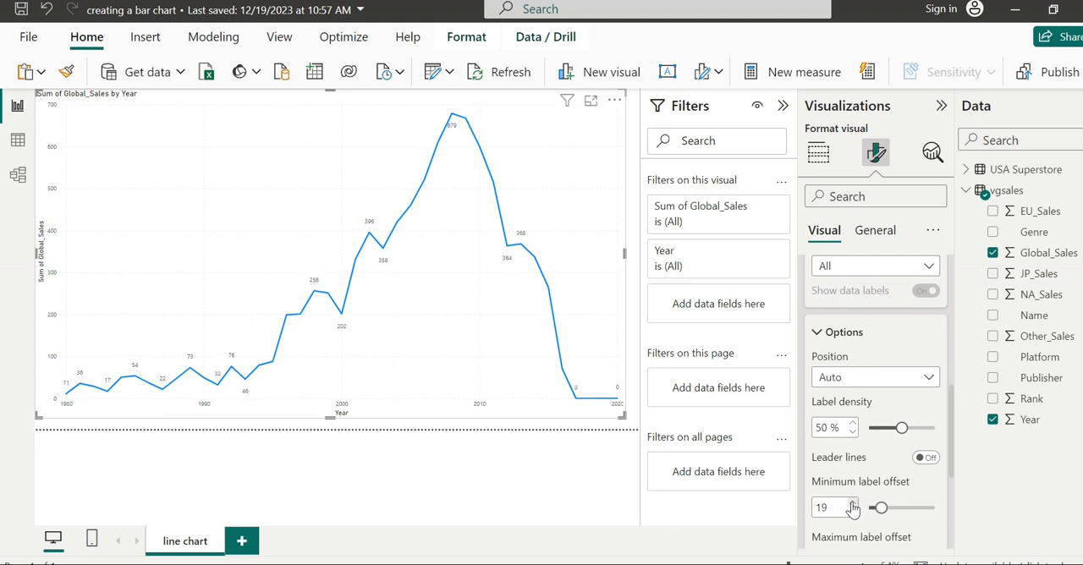
{"action": "left_click", "coordinate": [893, 507]}
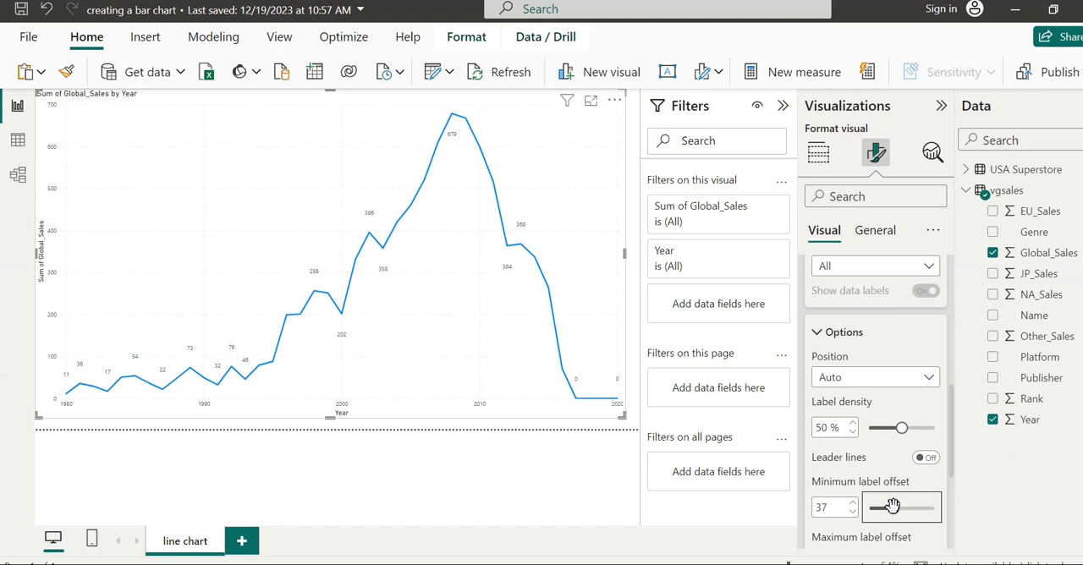
{"action": "left_click", "coordinate": [853, 511]}
{"action": "left_click", "coordinate": [853, 511]}
- Set the label density of the chart's data labels to 53 %
{"action": "left_click", "coordinate": [853, 423]}
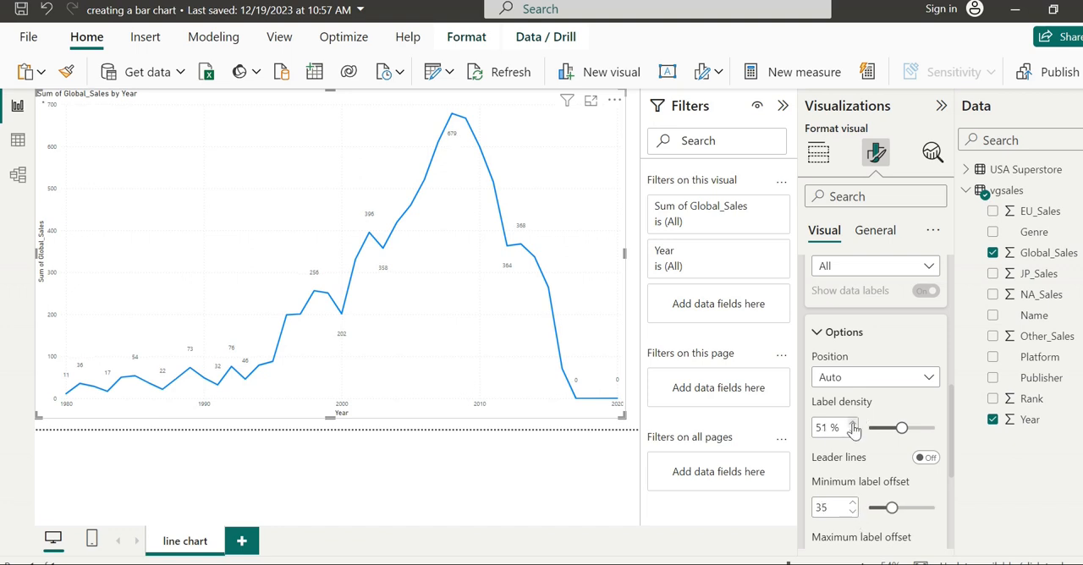
{"action": "left_click", "coordinate": [853, 423]}
{"action": "left_click", "coordinate": [853, 423]}
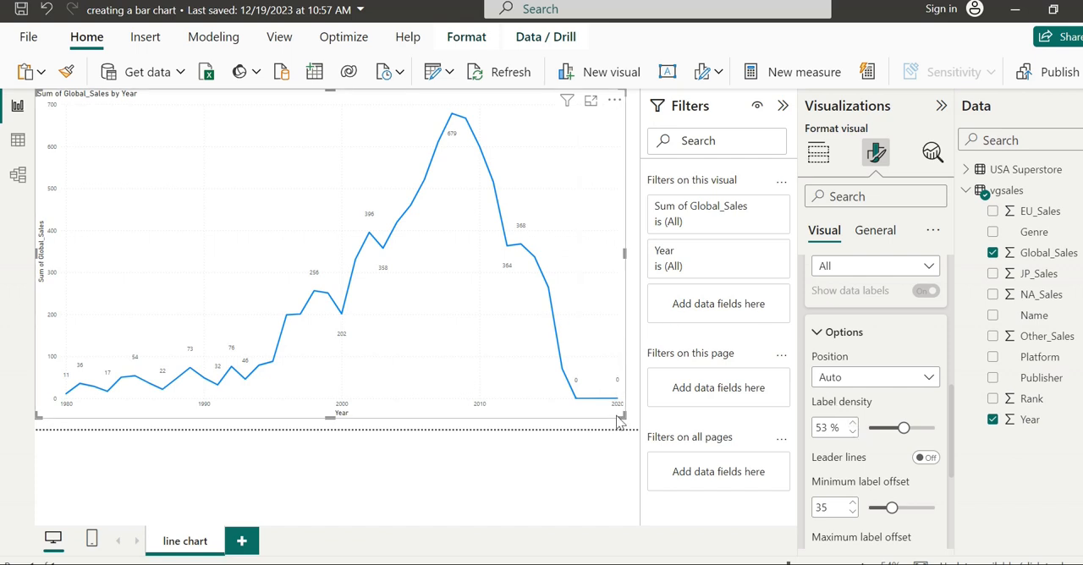
- View the line chart enlarged in focus mode and return to the report
{"action": "left_click", "coordinate": [612, 102]}
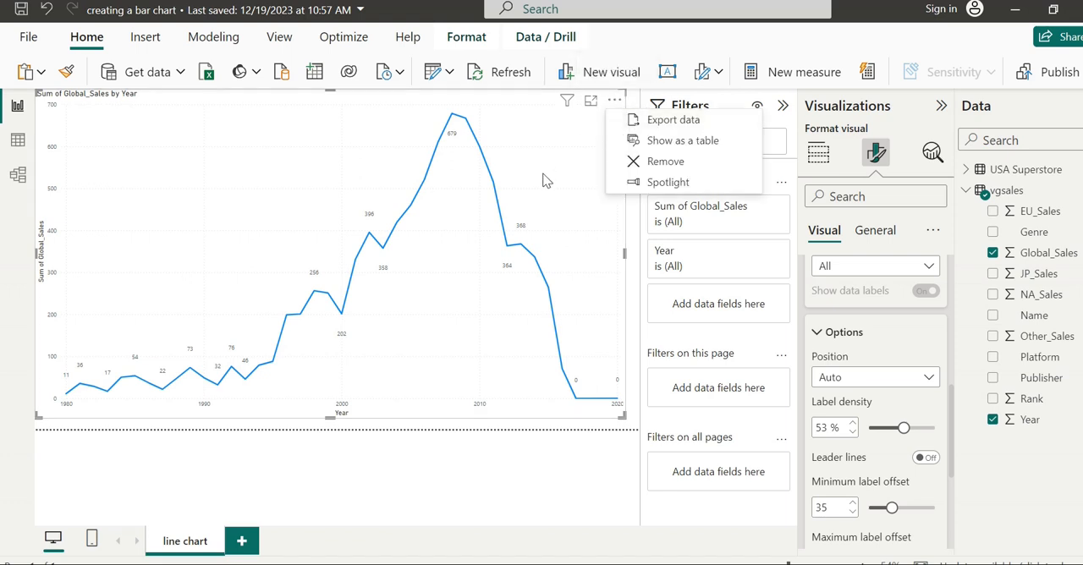
{"action": "left_click", "coordinate": [591, 107]}
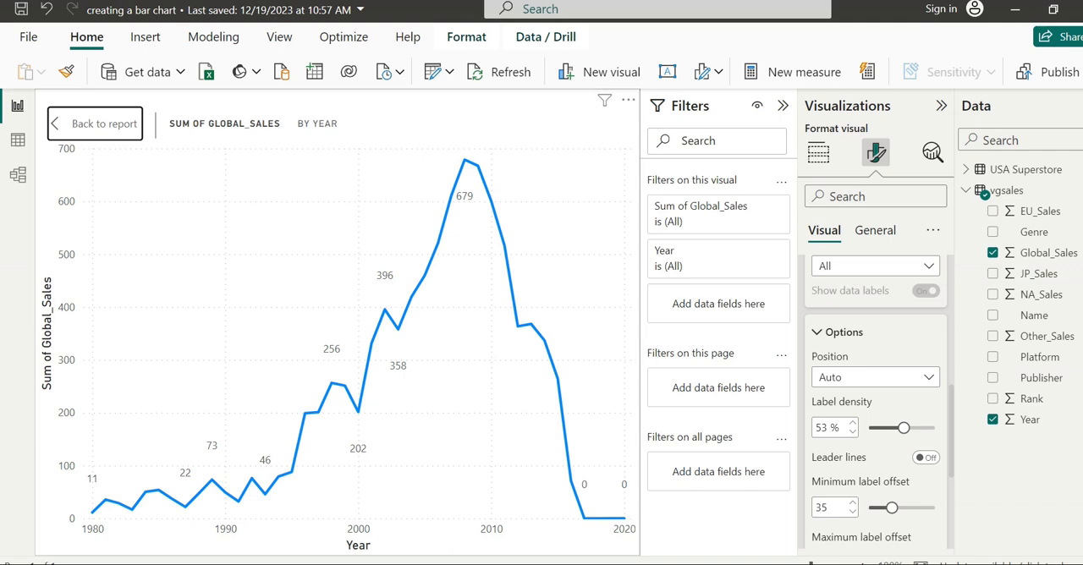
{"action": "left_click", "coordinate": [78, 137]}
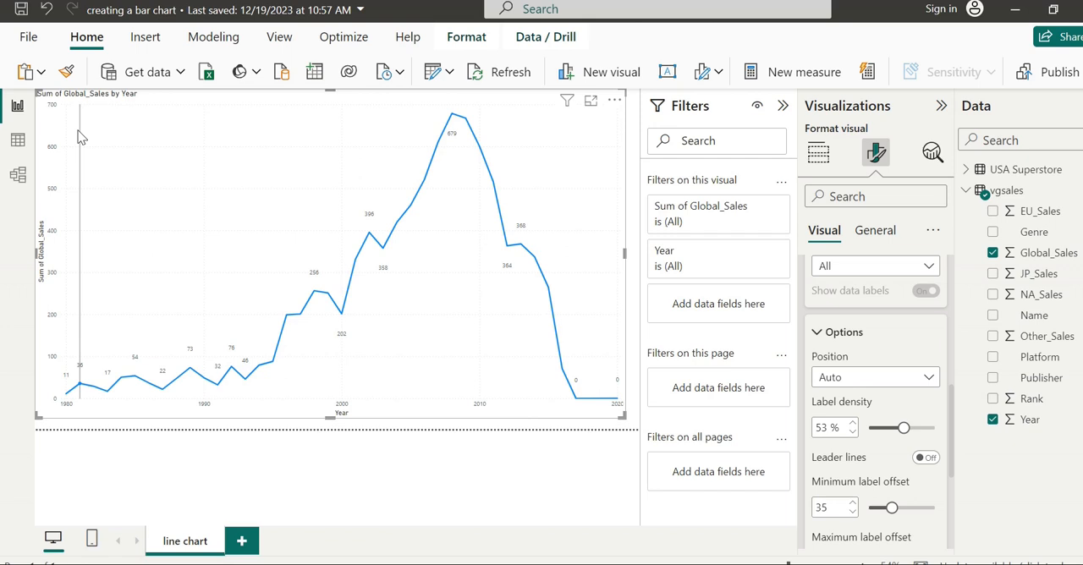
- Add NA_Sales to the line chart's Y-axis alongside Global_Sales and inspect the values along the lines
{"action": "left_click", "coordinate": [817, 335]}
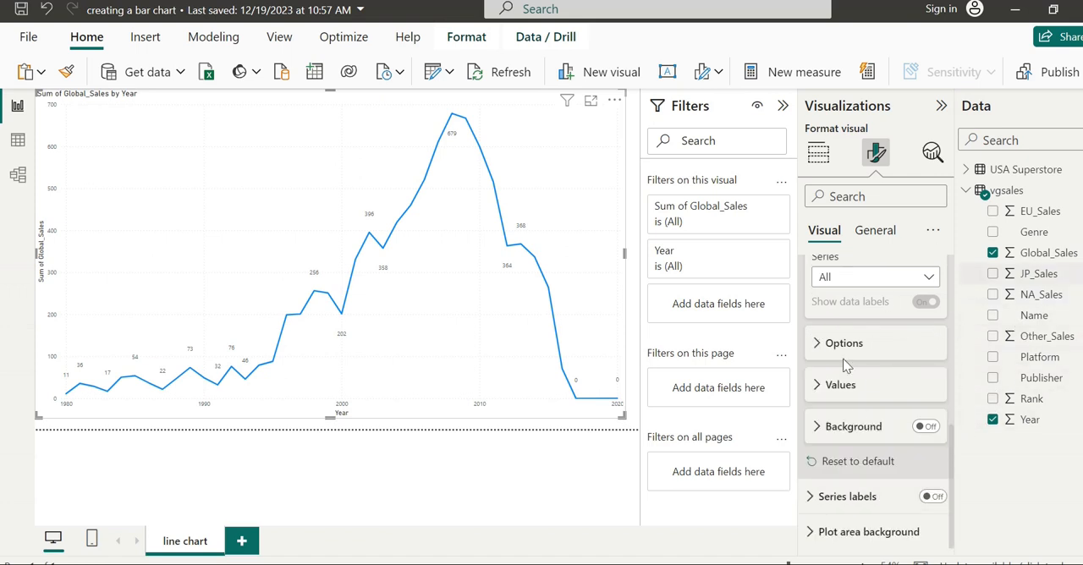
{"action": "left_click", "coordinate": [818, 155]}
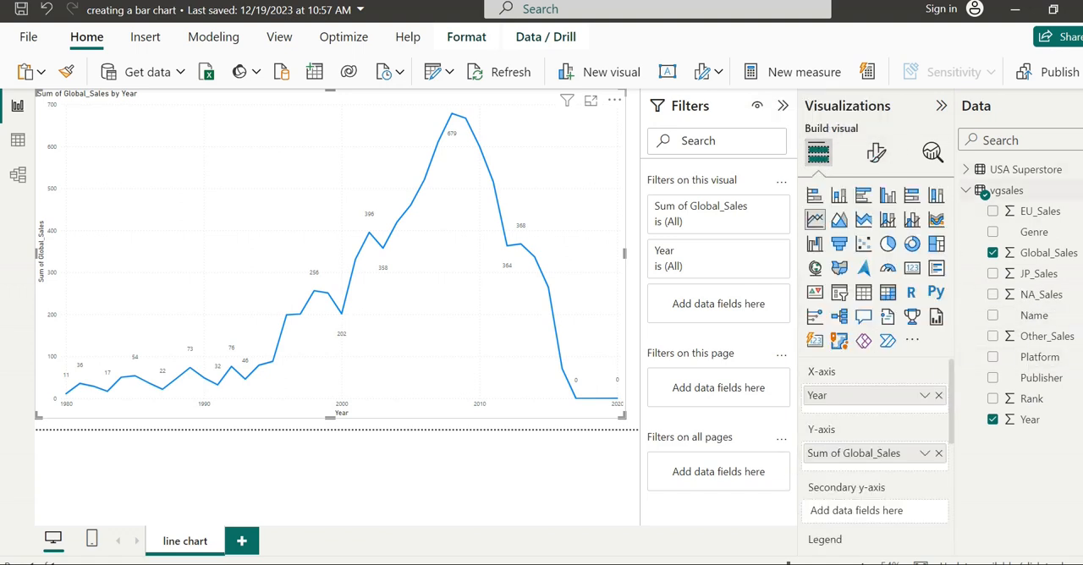
{"action": "left_click_drag", "start_coordinate": [1042, 300], "coordinate": [866, 463]}
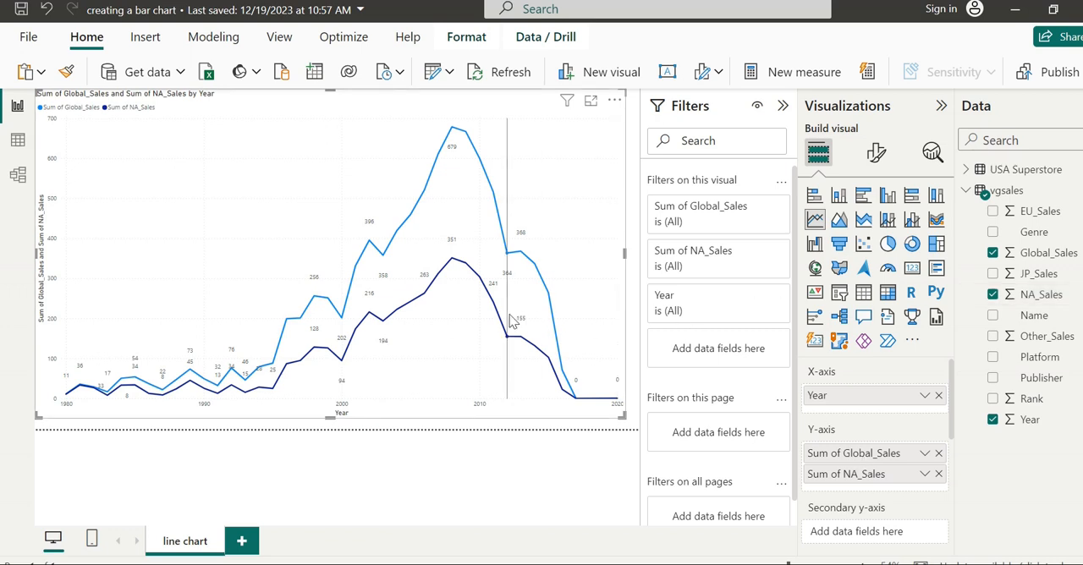
{"action": "mouse_move", "coordinate": [551, 359]}
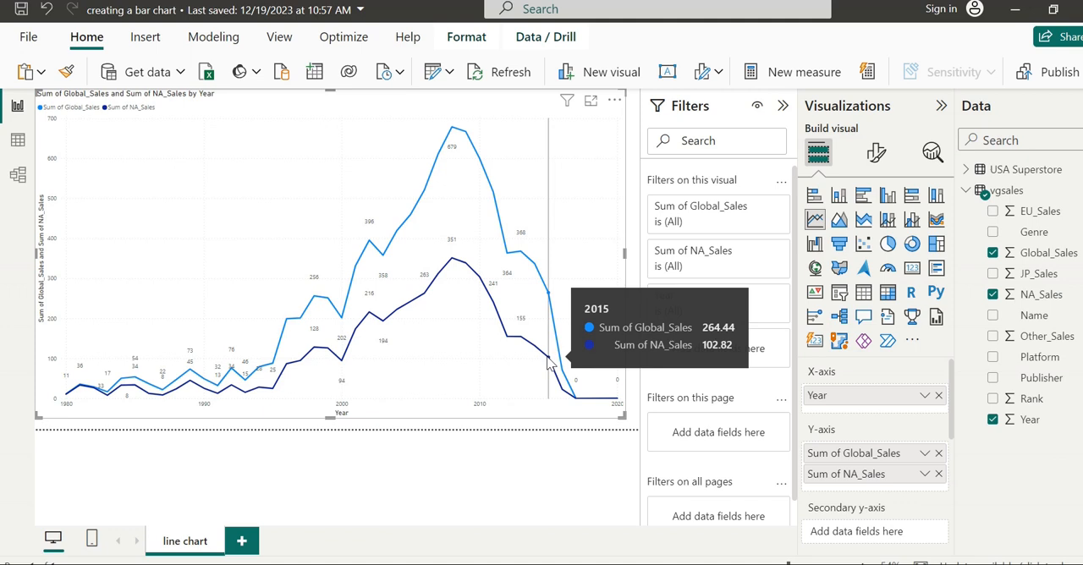
{"action": "mouse_move", "coordinate": [506, 325]}
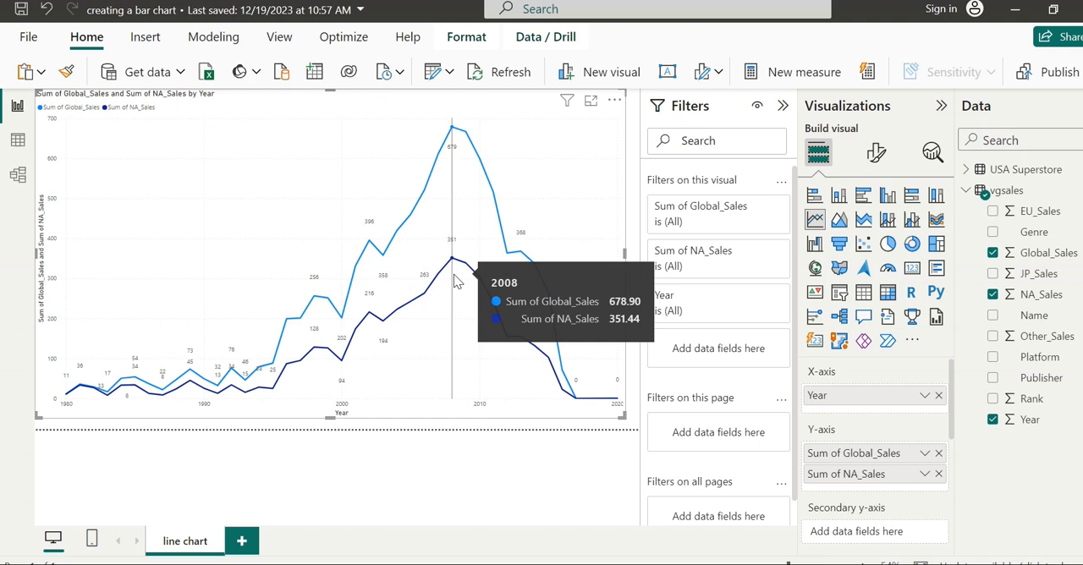
- View the two-series line chart enlarged in focus mode and return to the report
{"action": "left_click", "coordinate": [591, 102]}
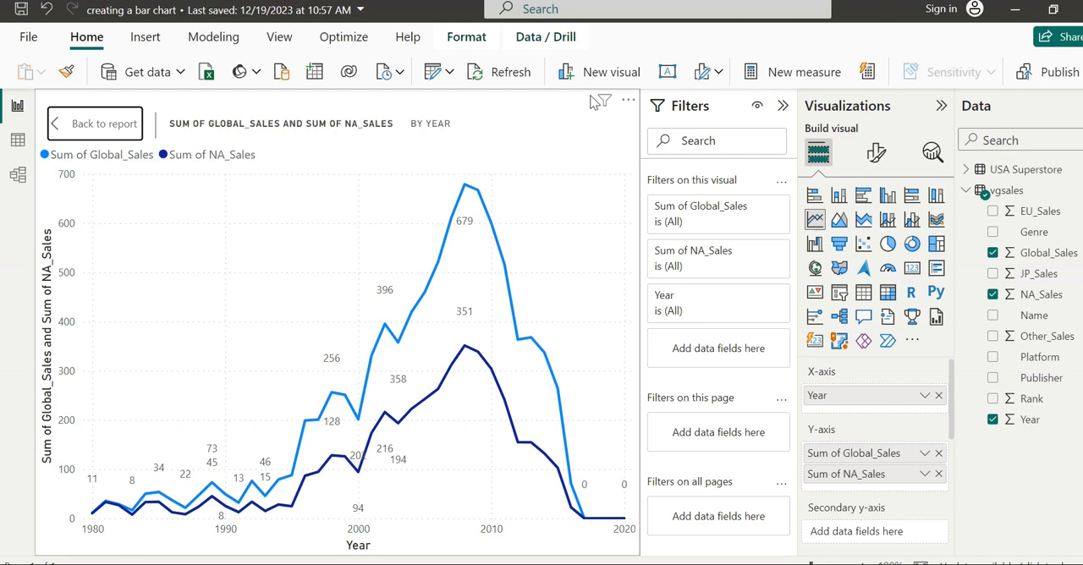
{"action": "left_click", "coordinate": [102, 123]}
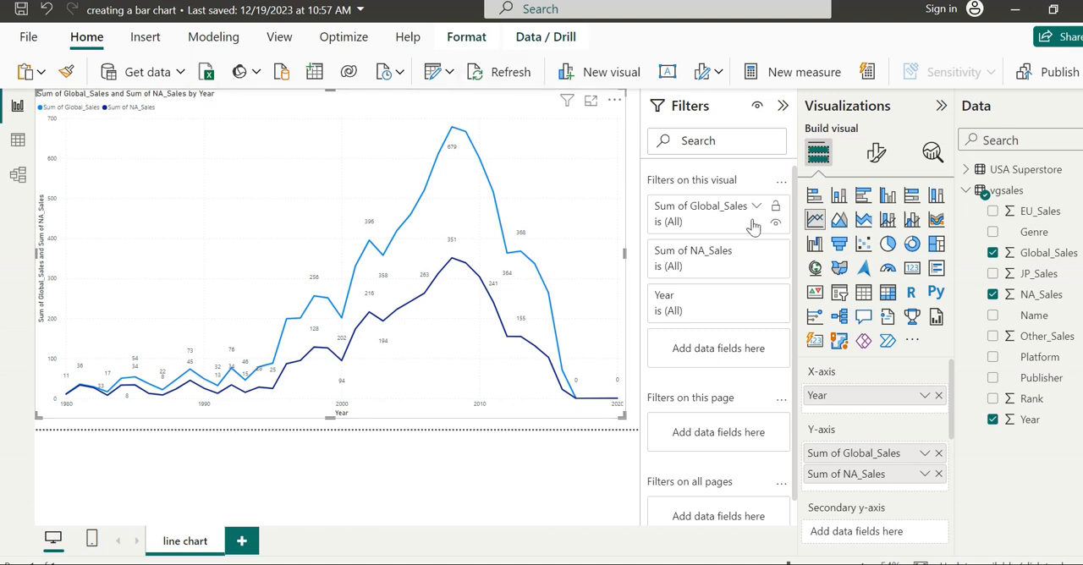
- Turn on markers for the line chart in its visual formatting options
{"action": "left_click", "coordinate": [877, 154]}
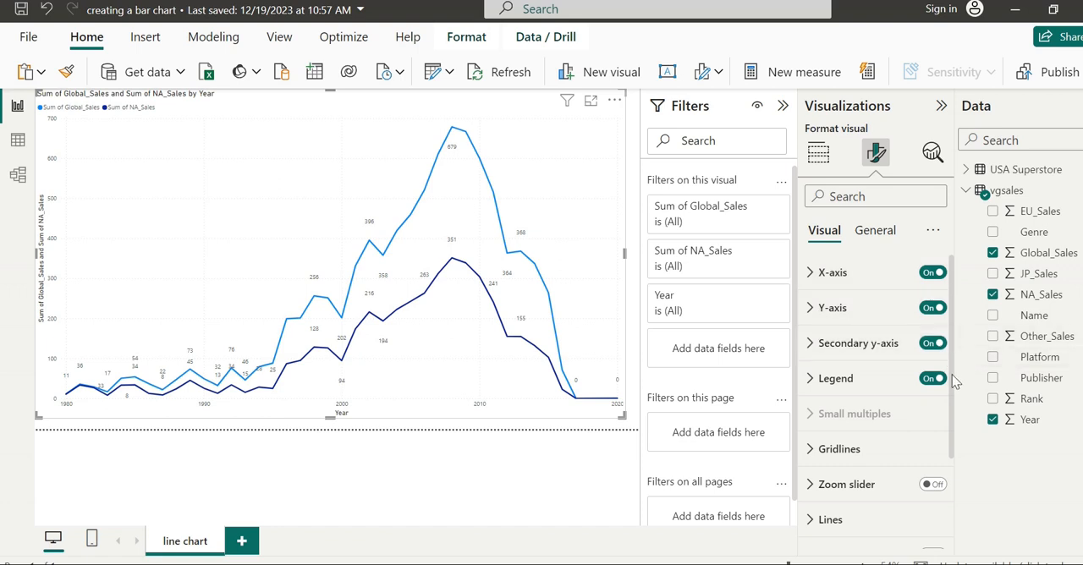
{"action": "scroll", "coordinate": [955, 383], "scroll_direction": "down", "scroll_amount": 3}
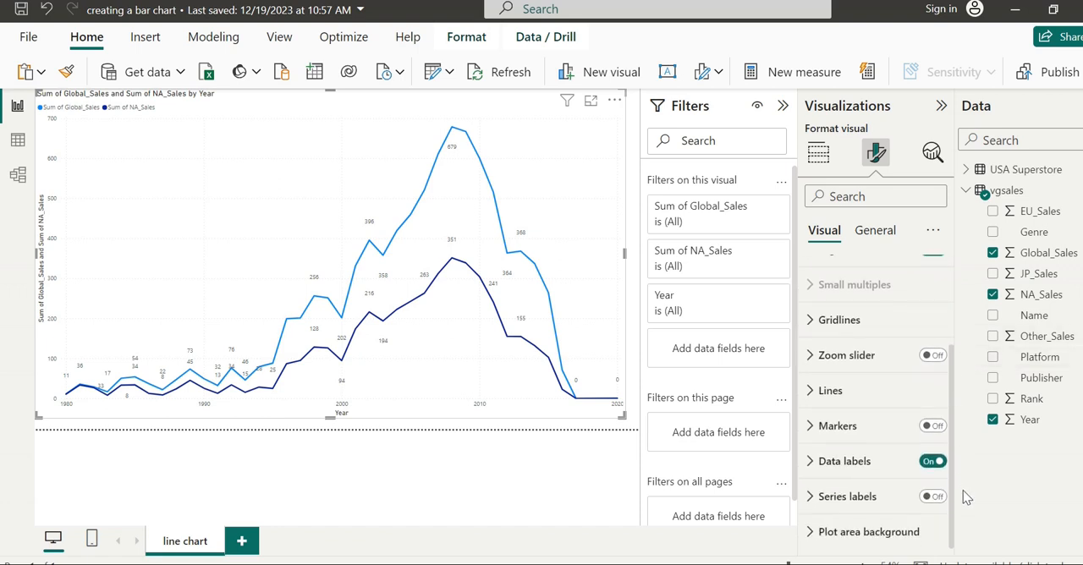
{"action": "scroll", "coordinate": [961, 469], "scroll_direction": "up", "scroll_amount": 1}
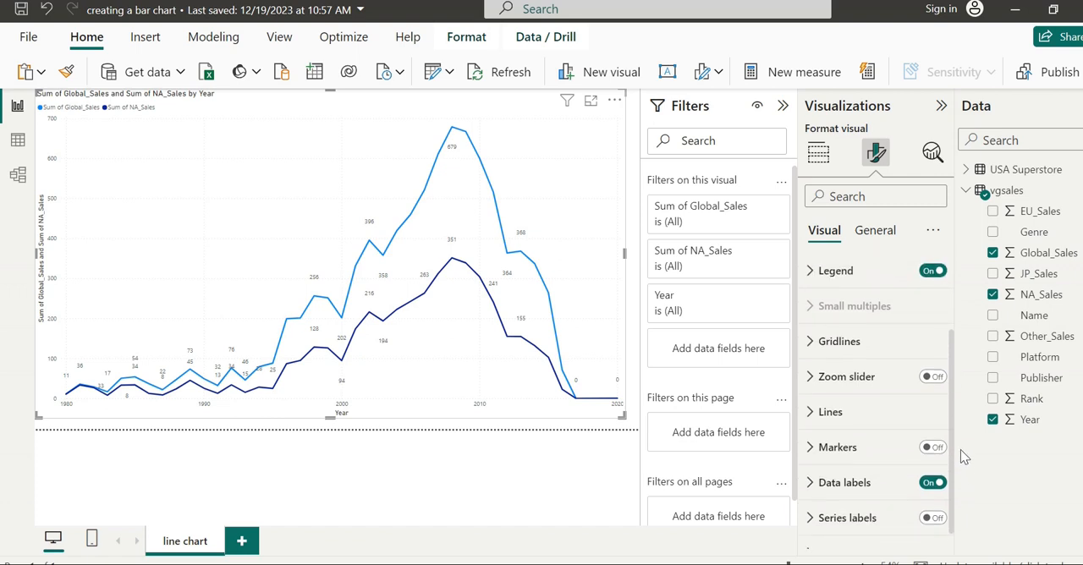
{"action": "left_click", "coordinate": [832, 457]}
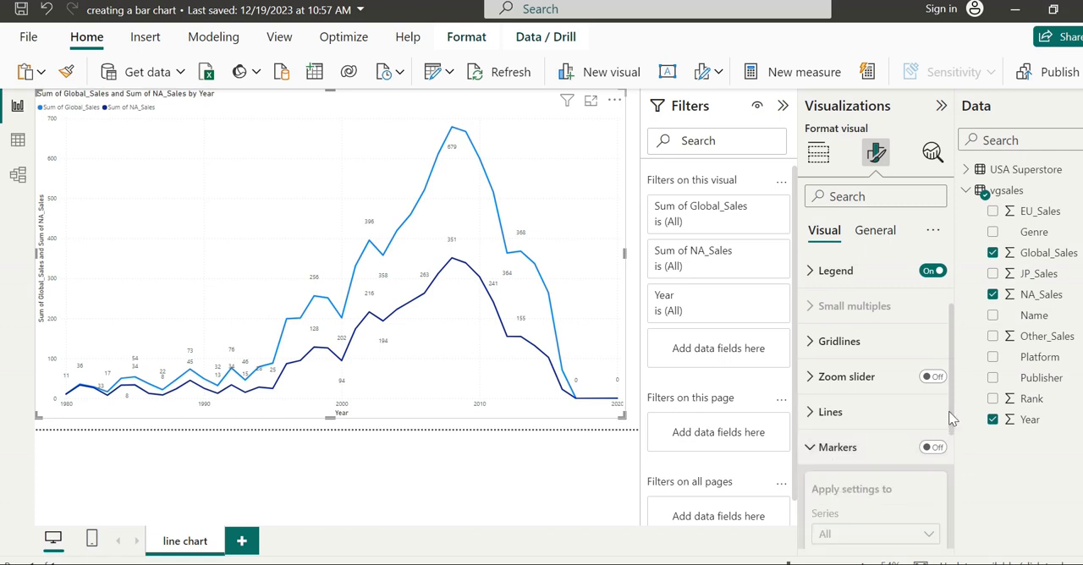
{"action": "scroll", "coordinate": [939, 454], "scroll_direction": "down", "scroll_amount": 5}
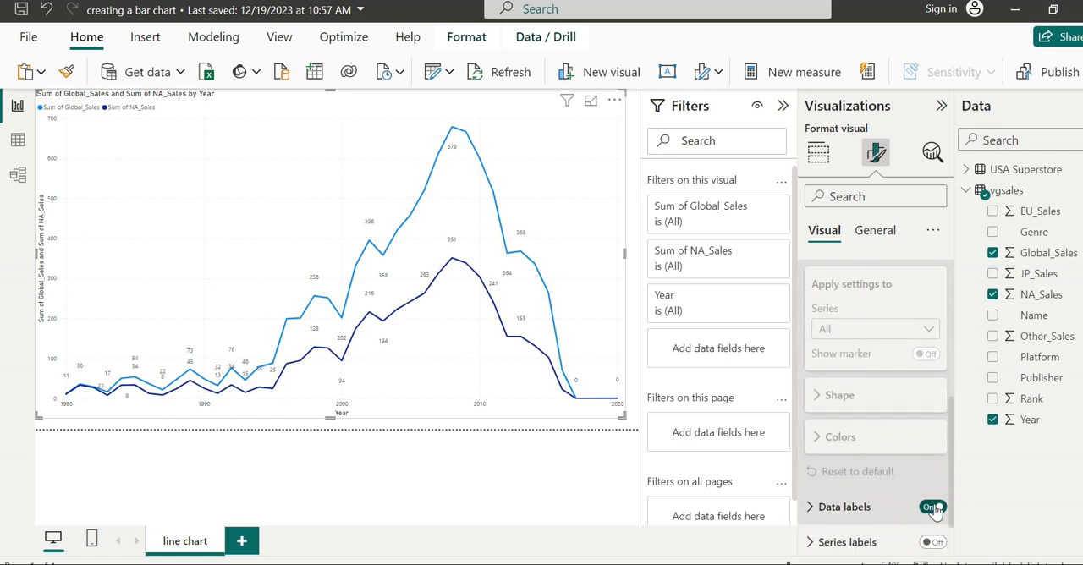
{"action": "scroll", "coordinate": [936, 472], "scroll_direction": "up", "scroll_amount": 2}
{"action": "scroll", "coordinate": [935, 472], "scroll_direction": "up", "scroll_amount": 1}
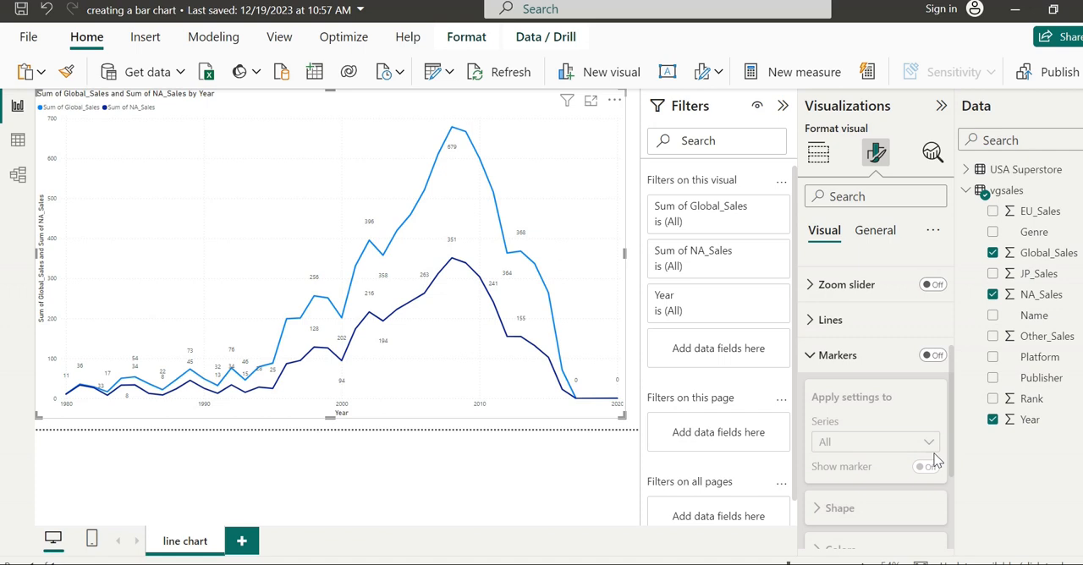
{"action": "left_click", "coordinate": [934, 355]}
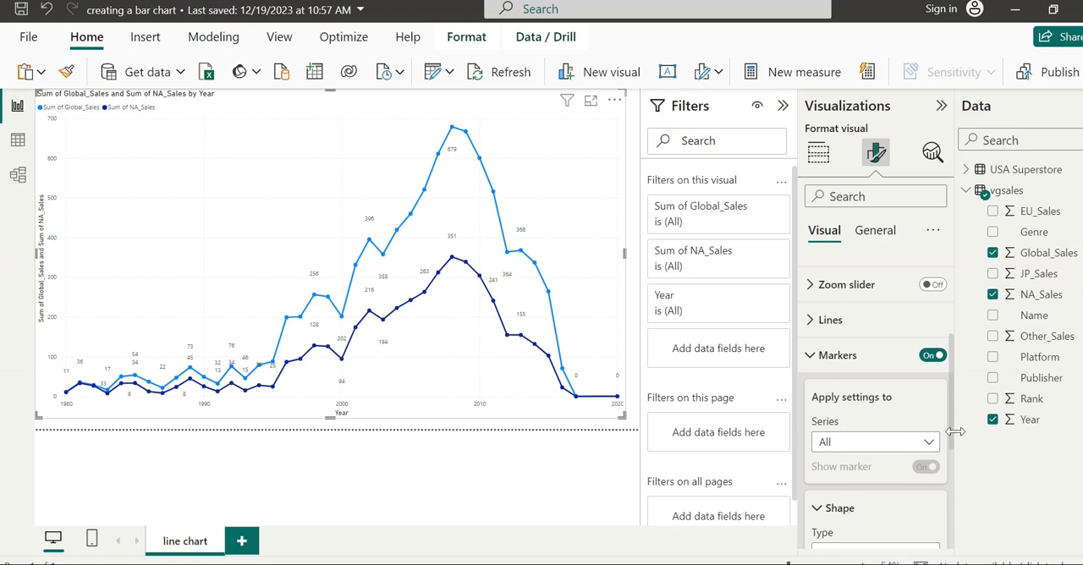
- Review the series and shape type choices for the markers, keeping All series and the round marker
{"action": "left_click_drag", "start_coordinate": [950, 438], "coordinate": [950, 440]}
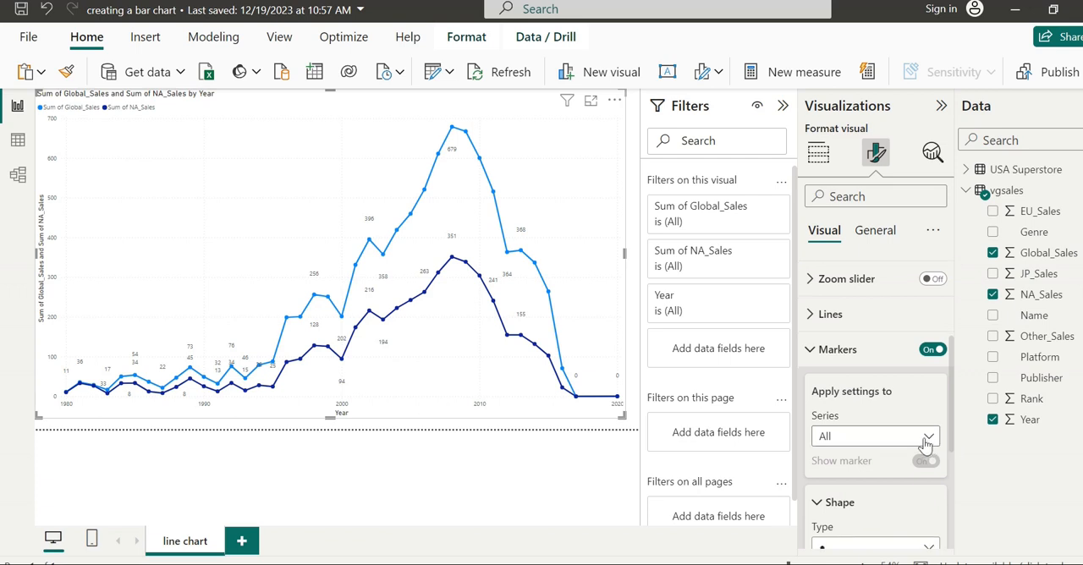
{"action": "left_click", "coordinate": [927, 438]}
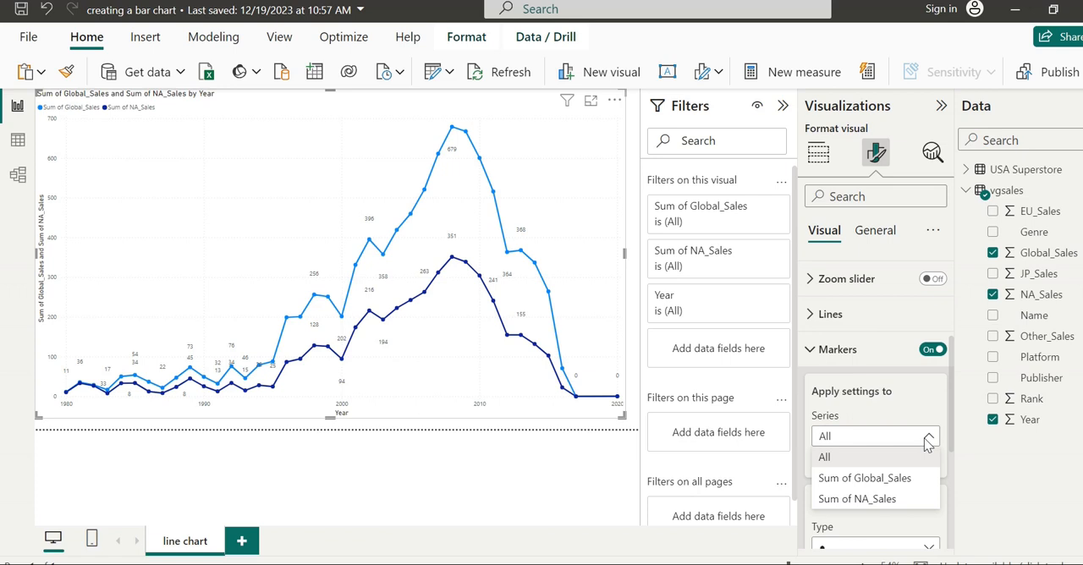
{"action": "left_click", "coordinate": [969, 443]}
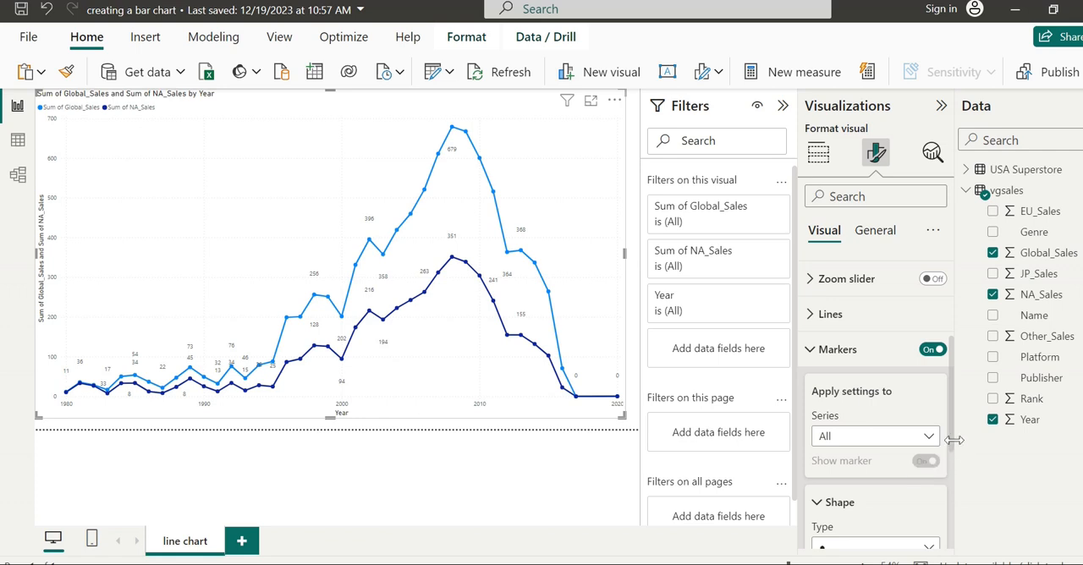
{"action": "left_click_drag", "start_coordinate": [953, 448], "coordinate": [952, 502]}
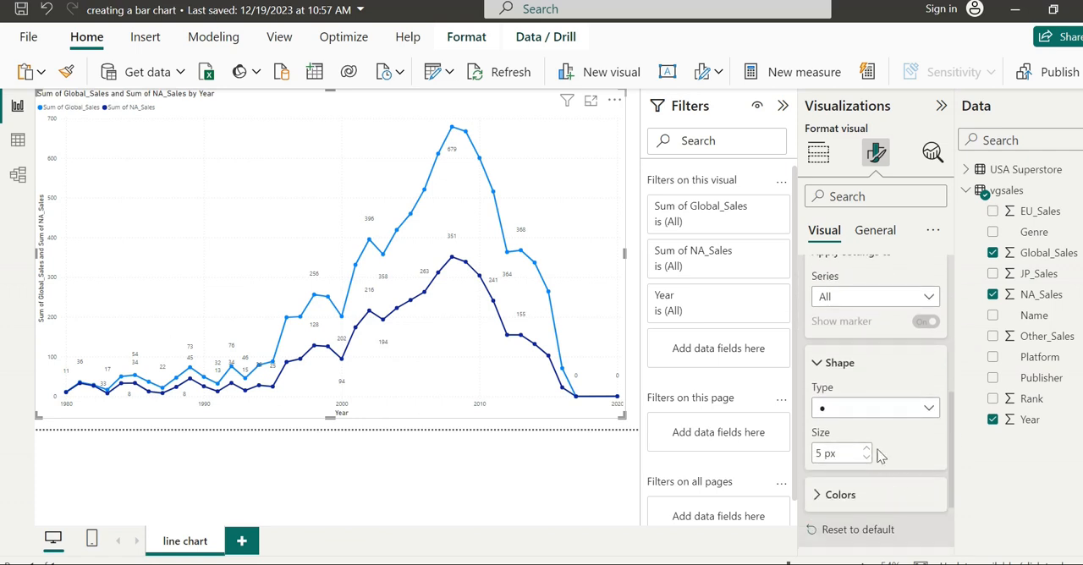
{"action": "left_click", "coordinate": [903, 420]}
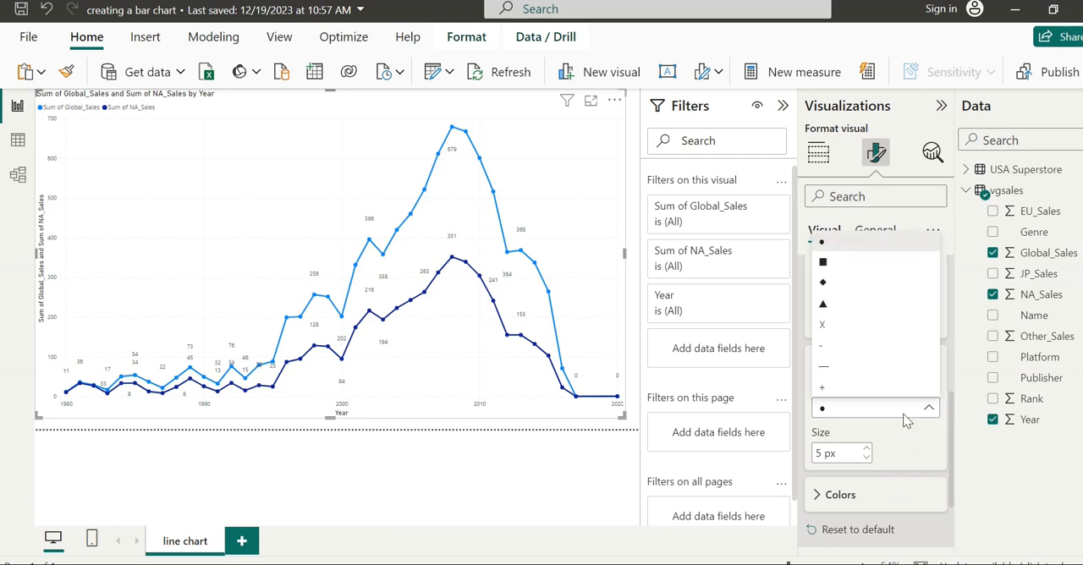
{"action": "left_click", "coordinate": [826, 415]}
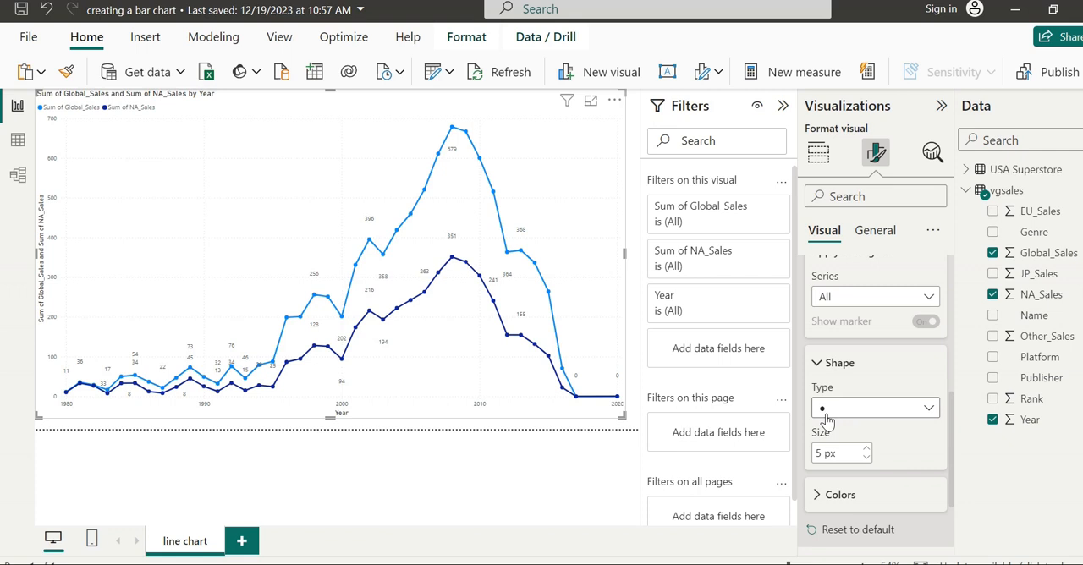
- Set the marker size for all series to 12 px
{"action": "left_click", "coordinate": [866, 450]}
{"action": "left_click", "coordinate": [867, 450]}
{"action": "left_click", "coordinate": [866, 450]}
{"action": "left_click", "coordinate": [866, 450]}
{"action": "left_click", "coordinate": [866, 450]}
{"action": "left_click", "coordinate": [866, 450]}
{"action": "left_click", "coordinate": [867, 450]}
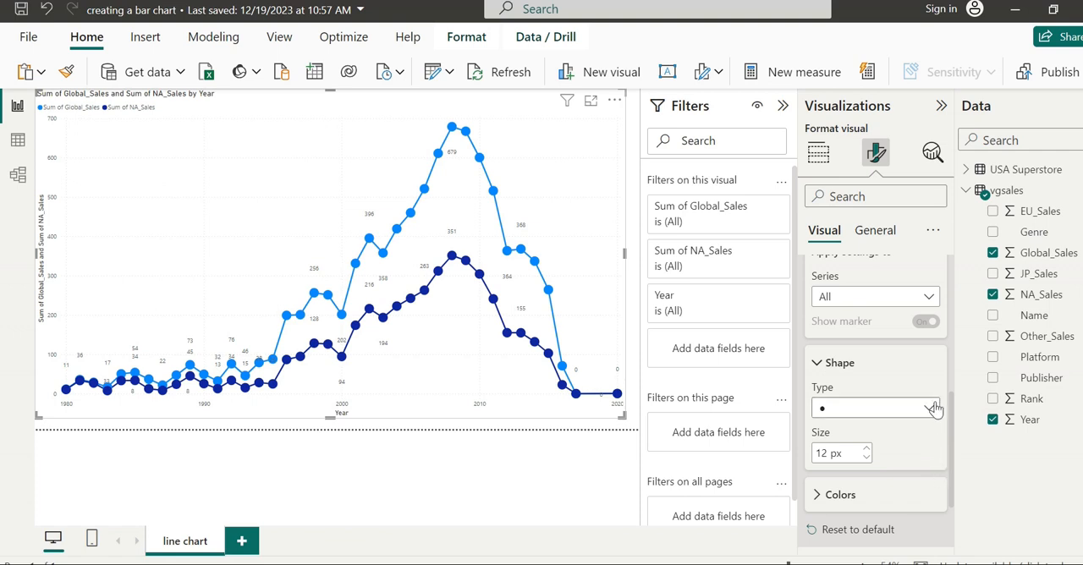
- Enlarge the markers of all series to 20 px
{"action": "left_click_drag", "start_coordinate": [955, 416], "coordinate": [971, 441]}
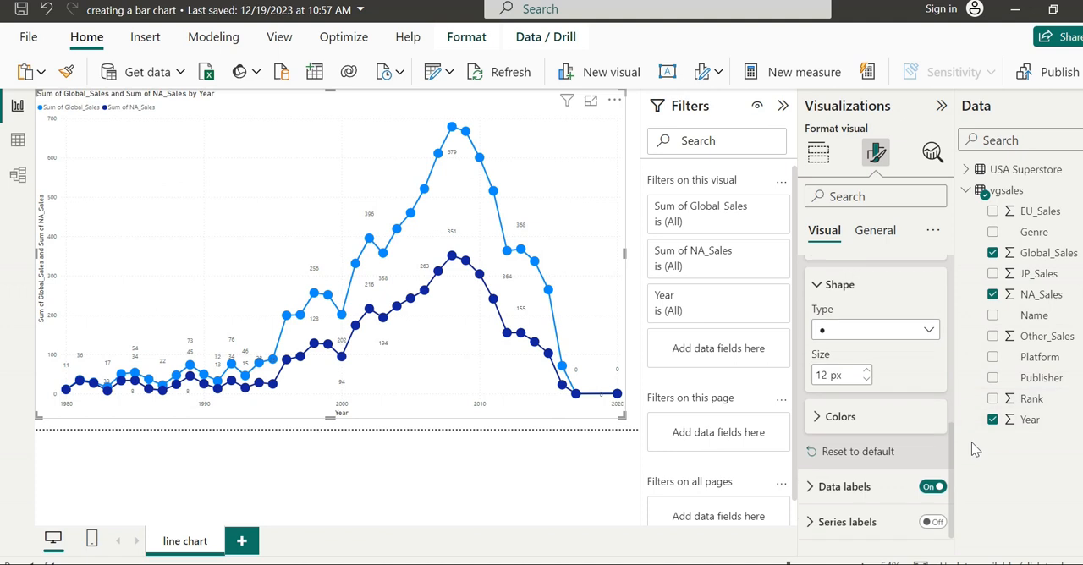
{"action": "left_click", "coordinate": [866, 370]}
{"action": "left_click", "coordinate": [866, 371]}
{"action": "left_click", "coordinate": [866, 371]}
{"action": "left_click", "coordinate": [866, 370]}
{"action": "left_click", "coordinate": [867, 371]}
{"action": "left_click", "coordinate": [866, 370]}
{"action": "left_click", "coordinate": [866, 371]}
{"action": "left_click", "coordinate": [867, 371]}
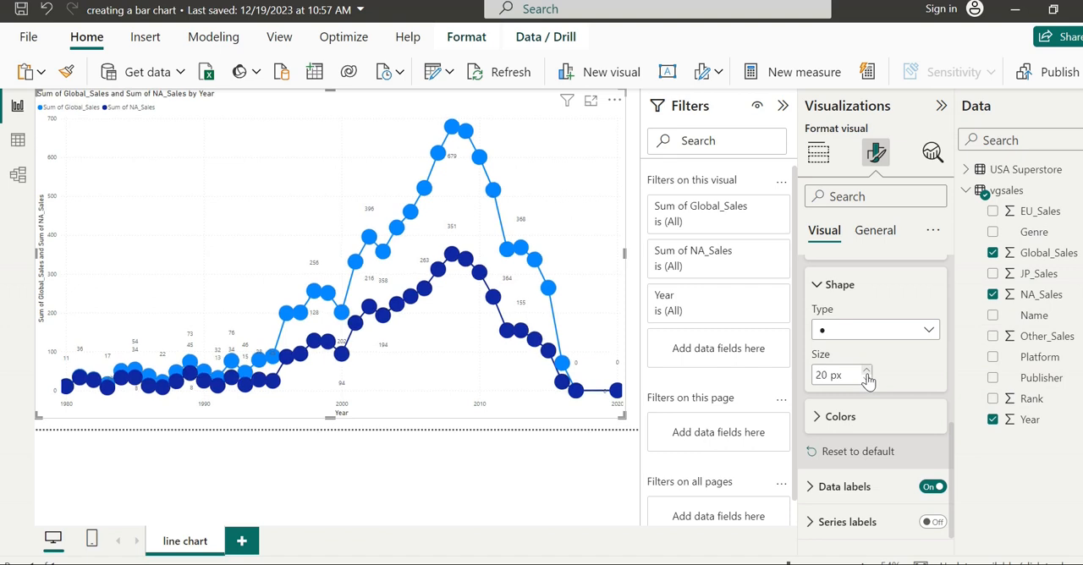
- Reduce the marker size for all series to 8 px
{"action": "left_click", "coordinate": [865, 380]}
{"action": "left_click", "coordinate": [866, 380]}
{"action": "left_click", "coordinate": [865, 380]}
{"action": "left_click", "coordinate": [865, 380]}
{"action": "left_click", "coordinate": [866, 380]}
{"action": "left_click", "coordinate": [866, 380]}
{"action": "left_click", "coordinate": [865, 380]}
{"action": "left_click", "coordinate": [866, 380]}
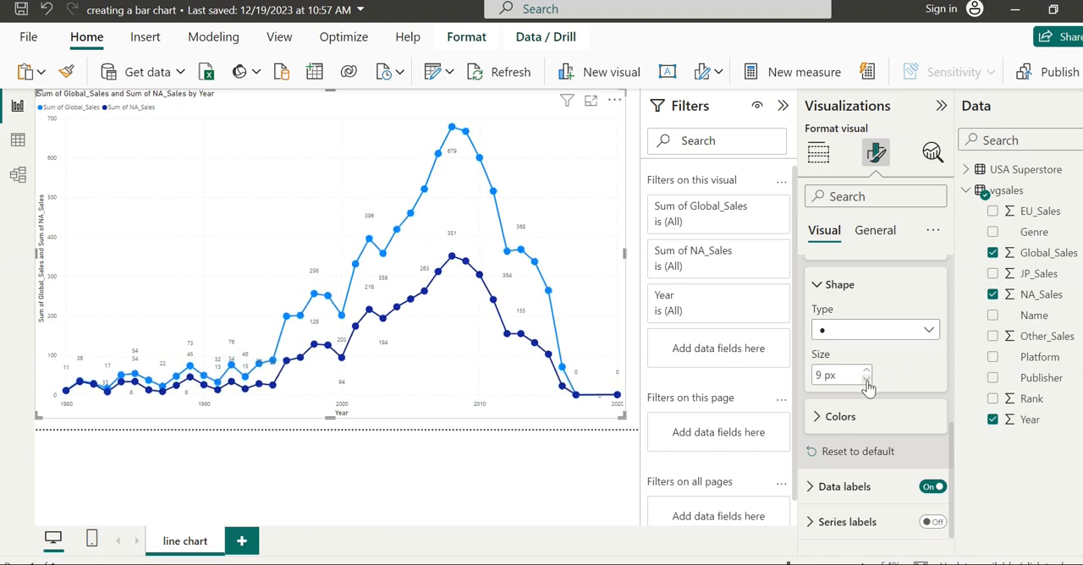
{"action": "left_click", "coordinate": [865, 379]}
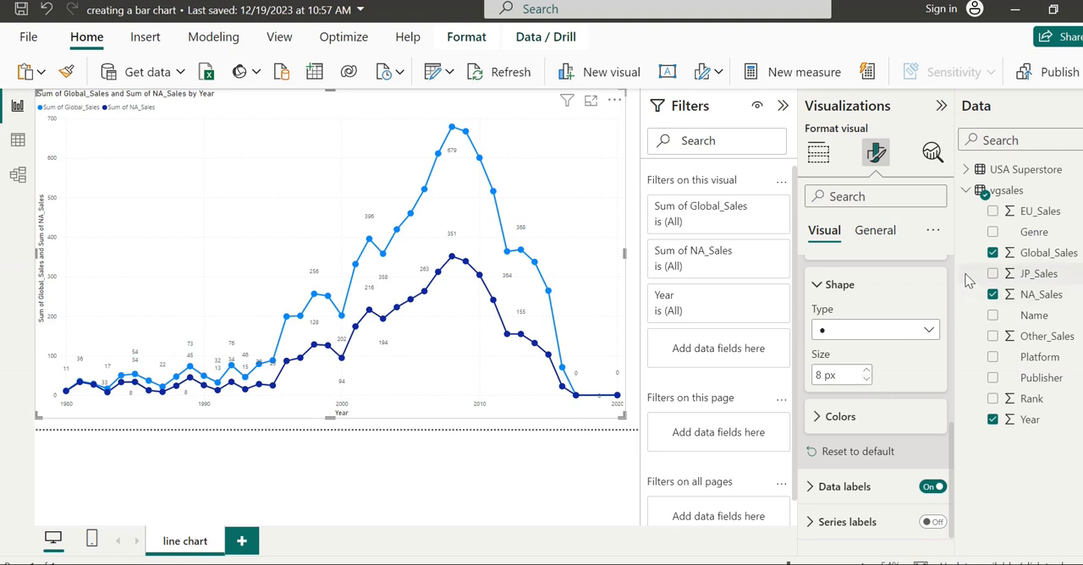
- Try the Dashed line style on all series and return the lines to Solid
{"action": "left_click_drag", "start_coordinate": [953, 448], "coordinate": [953, 366]}
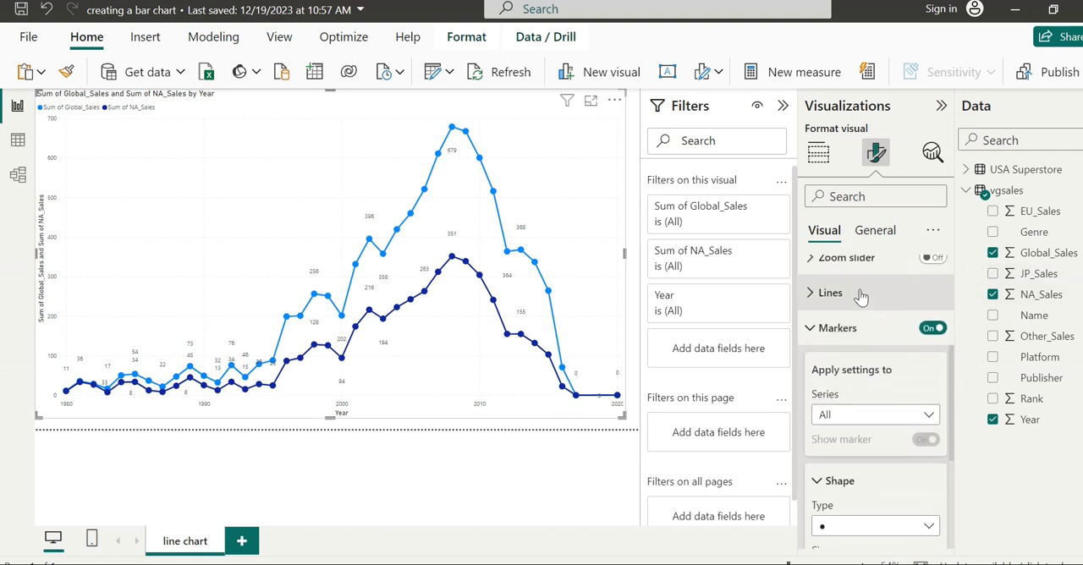
{"action": "left_click", "coordinate": [860, 295]}
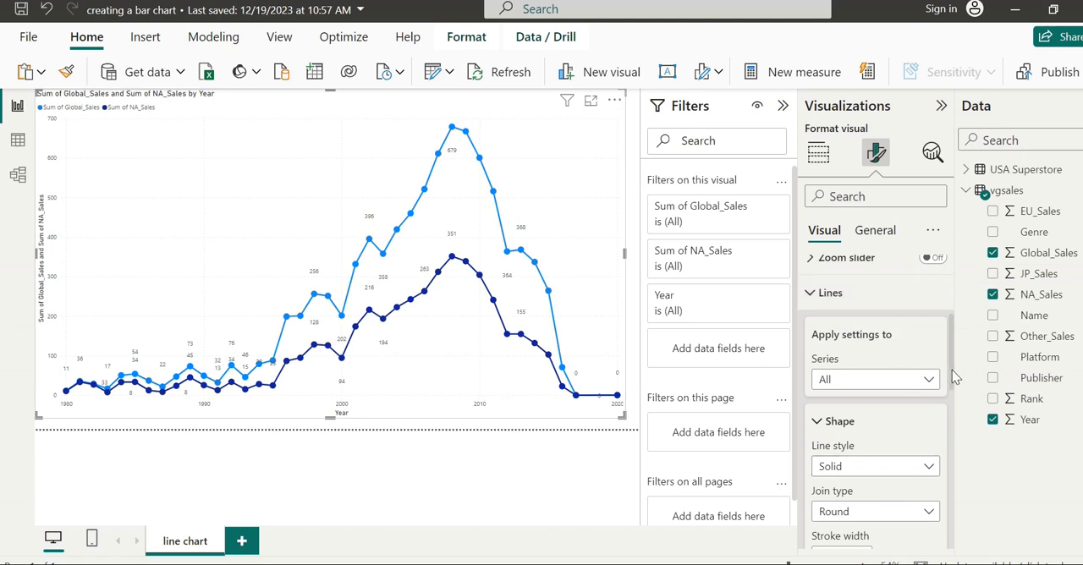
{"action": "left_click_drag", "start_coordinate": [953, 374], "coordinate": [952, 416]}
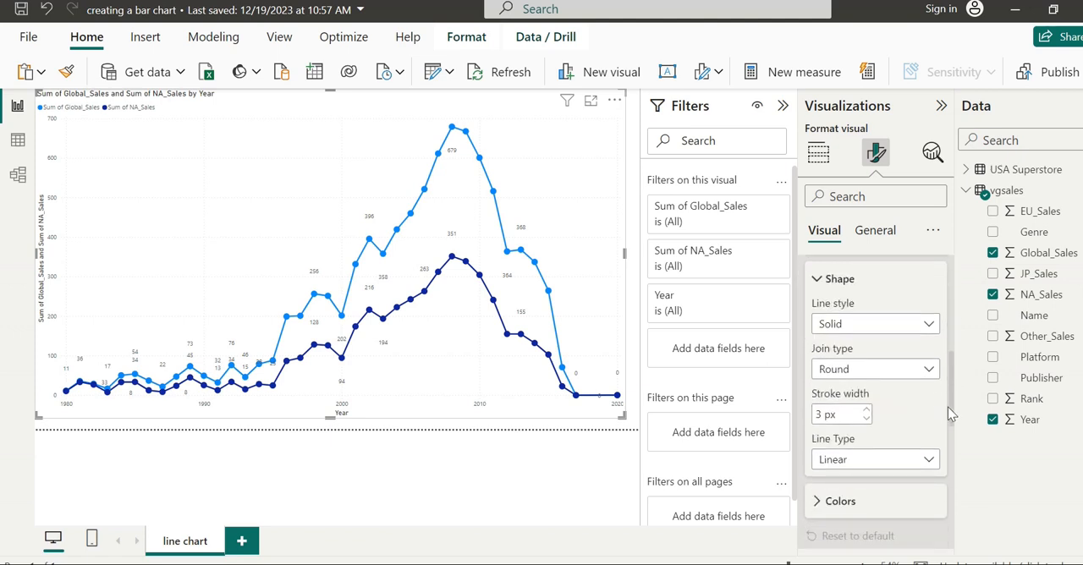
{"action": "left_click", "coordinate": [928, 330]}
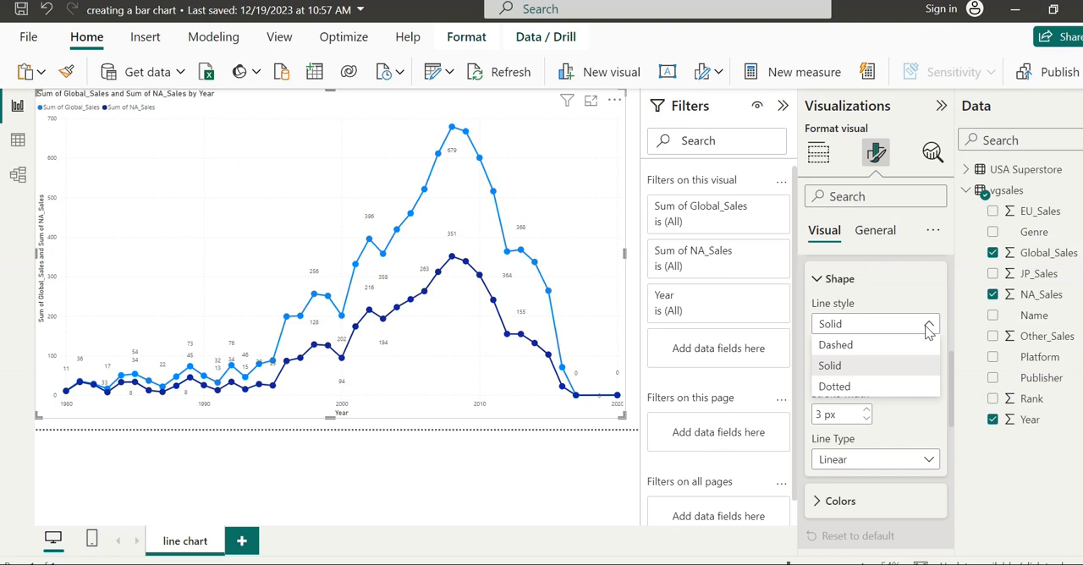
{"action": "left_click", "coordinate": [836, 347]}
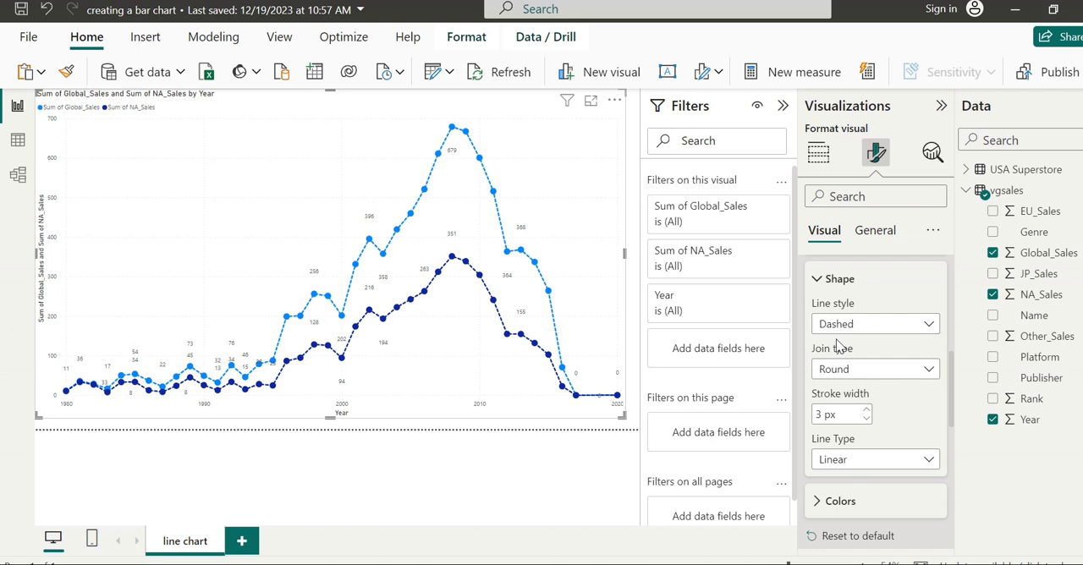
{"action": "left_click", "coordinate": [897, 330]}
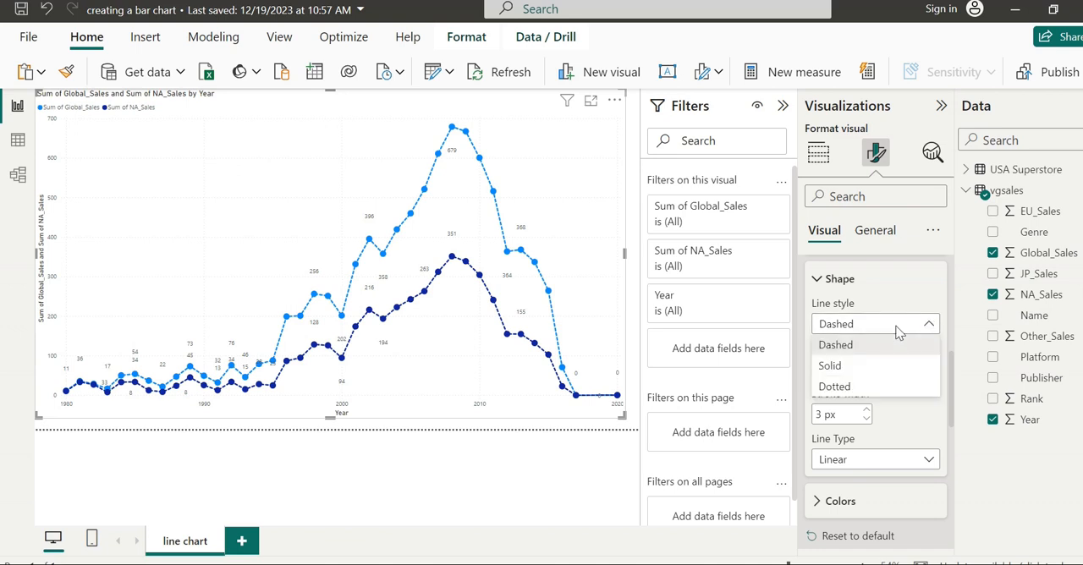
{"action": "left_click", "coordinate": [850, 368]}
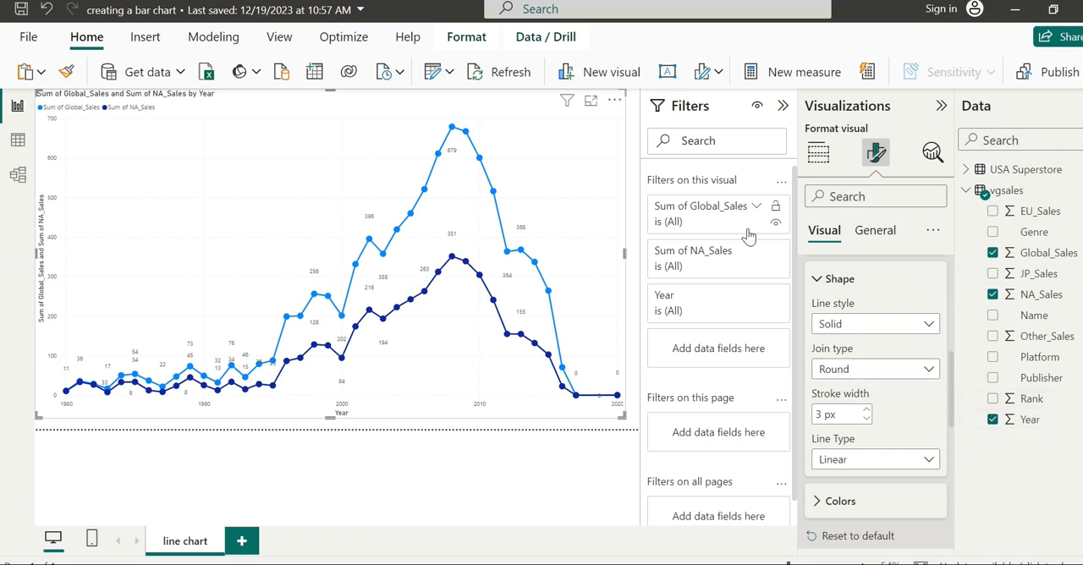
{"action": "left_click", "coordinate": [826, 280]}
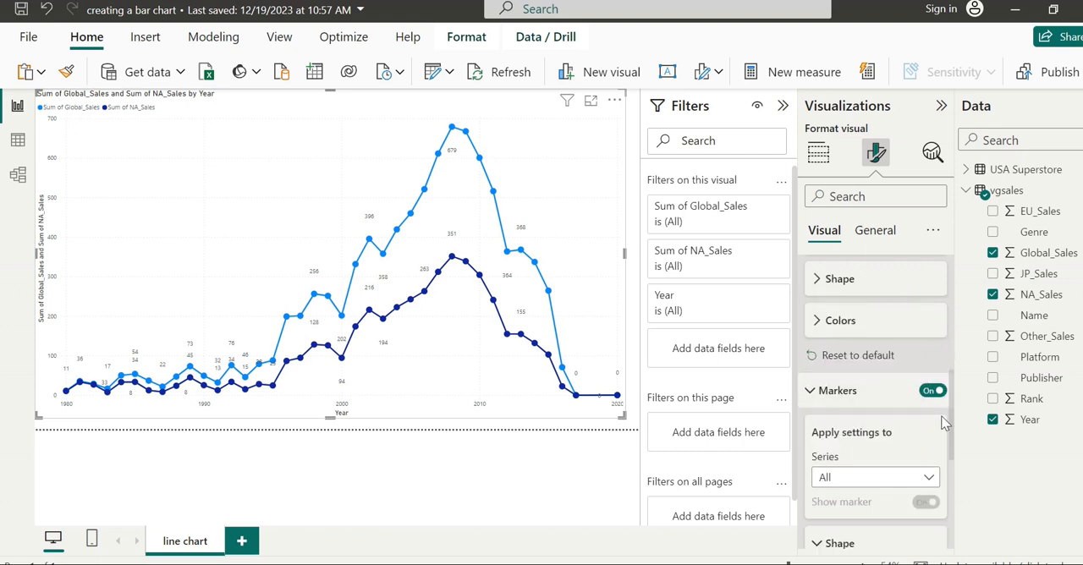
- Turn on series labels for the line chart
{"action": "left_click_drag", "start_coordinate": [952, 433], "coordinate": [944, 536]}
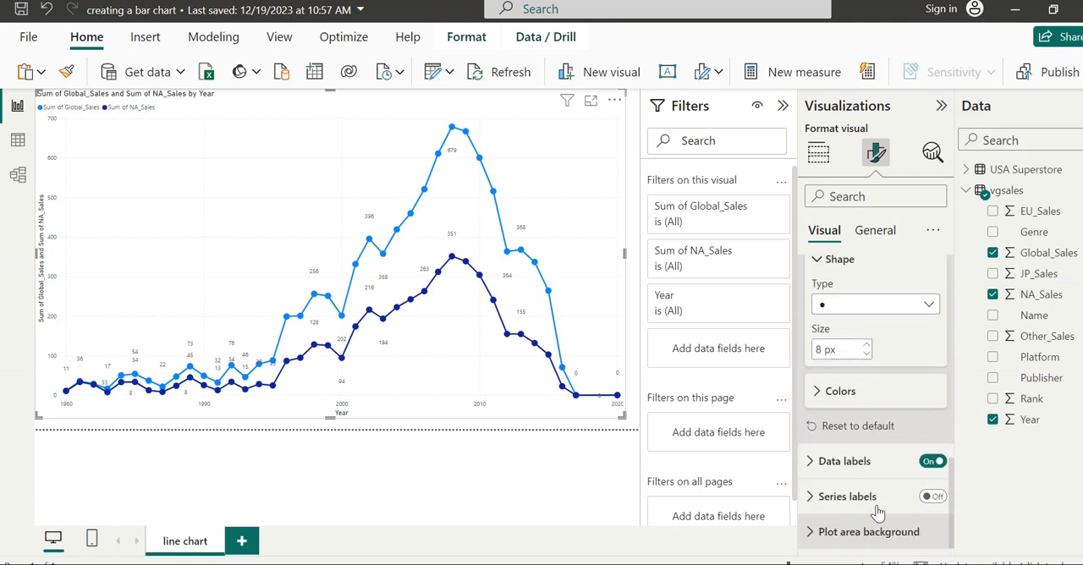
{"action": "left_click", "coordinate": [862, 463]}
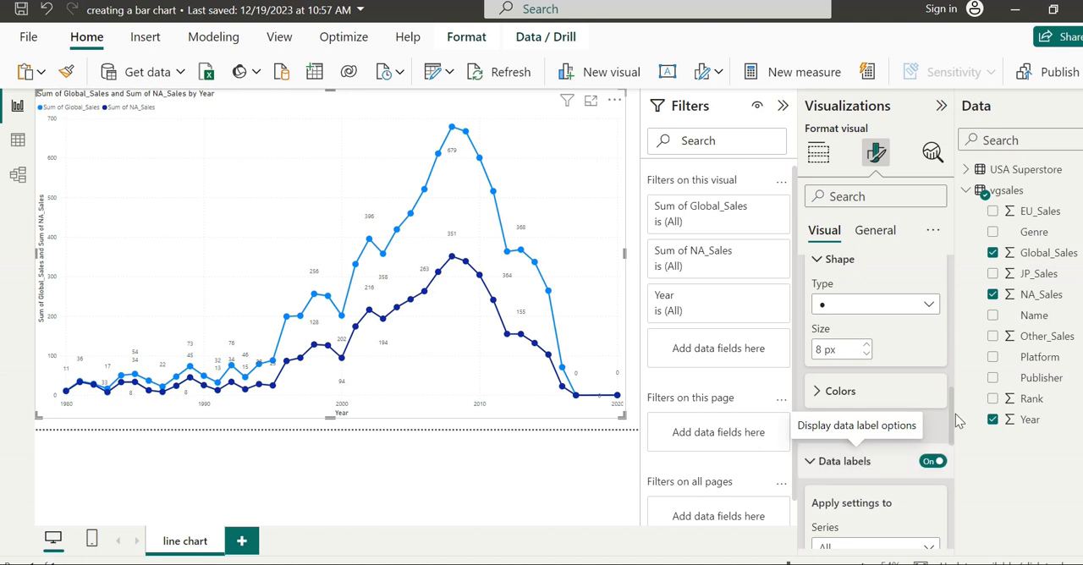
{"action": "left_click_drag", "start_coordinate": [949, 432], "coordinate": [943, 548]}
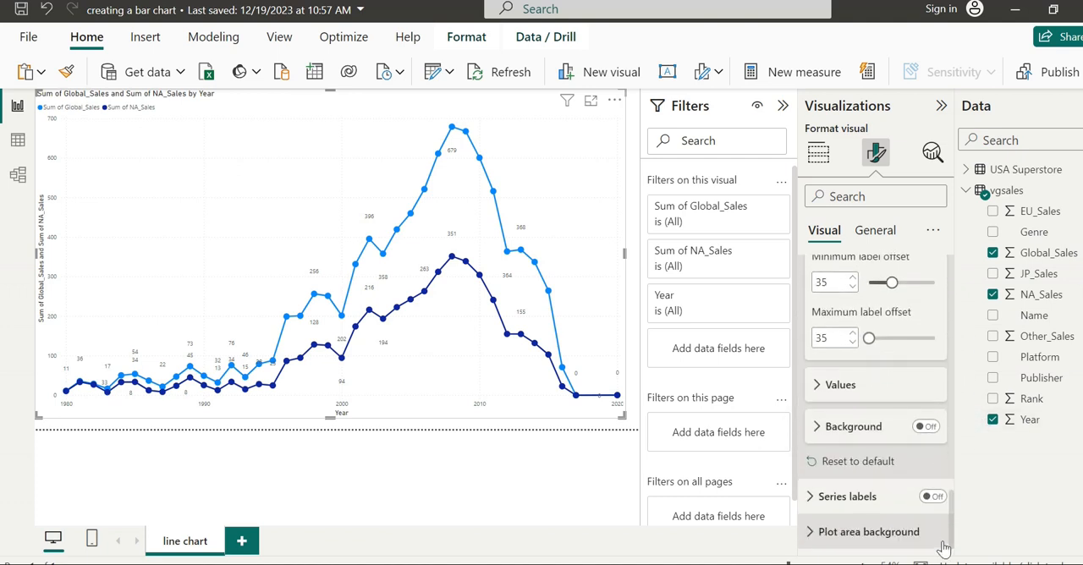
{"action": "left_click", "coordinate": [847, 496]}
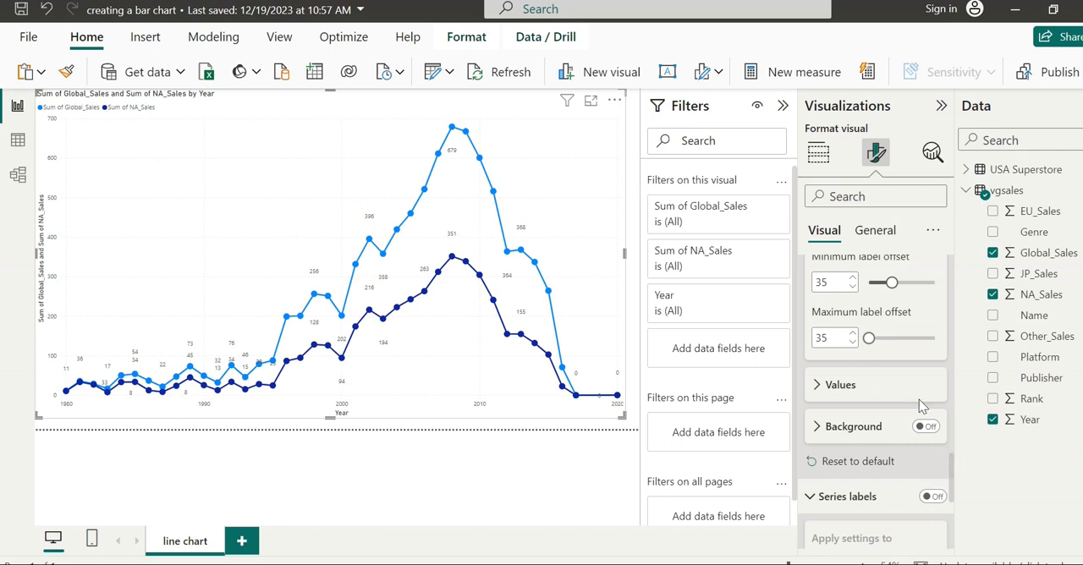
{"action": "left_click_drag", "start_coordinate": [957, 476], "coordinate": [956, 504]}
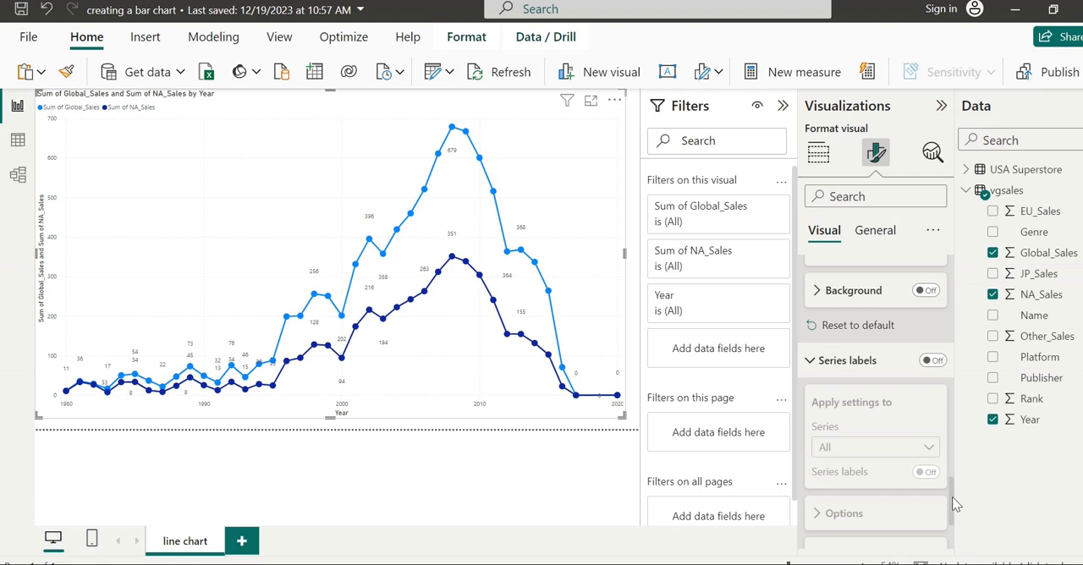
{"action": "left_click", "coordinate": [933, 361]}
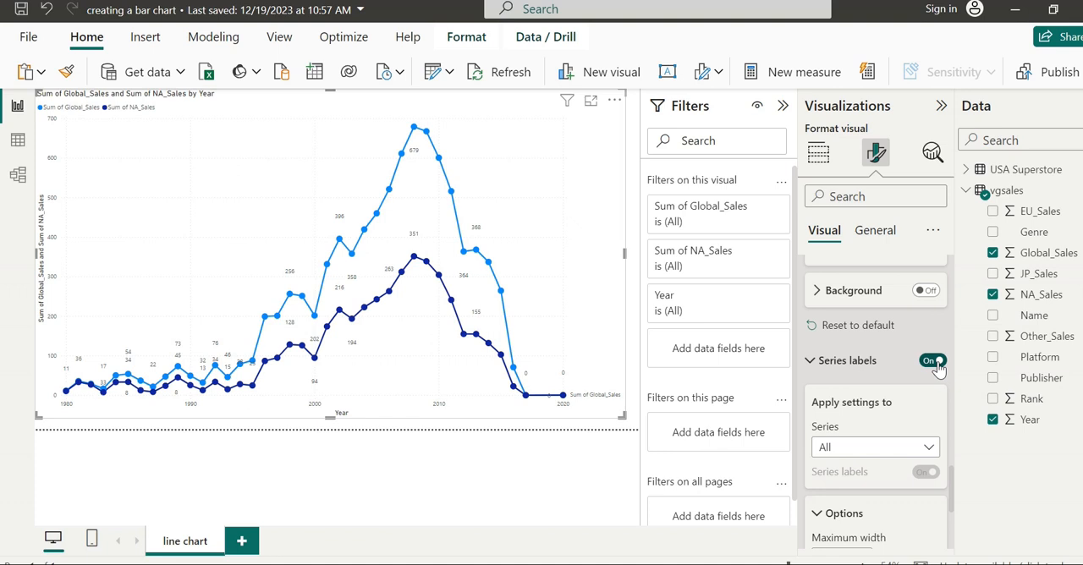
- Target the series label settings at Sum of Global_Sales and switch the target to Sum of NA_Sales
{"action": "left_click", "coordinate": [902, 449]}
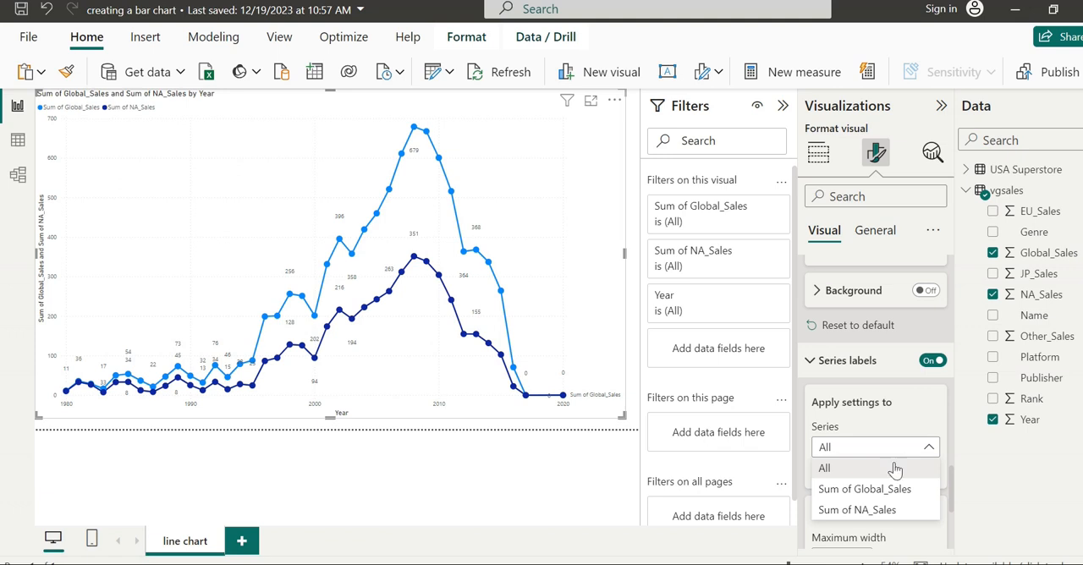
{"action": "left_click", "coordinate": [888, 489]}
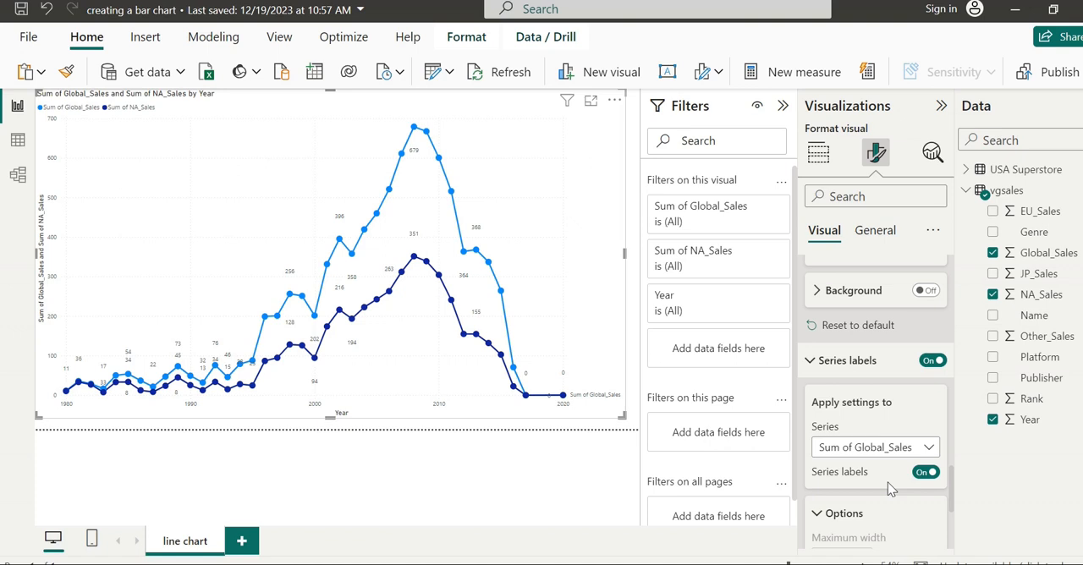
{"action": "left_click", "coordinate": [926, 450]}
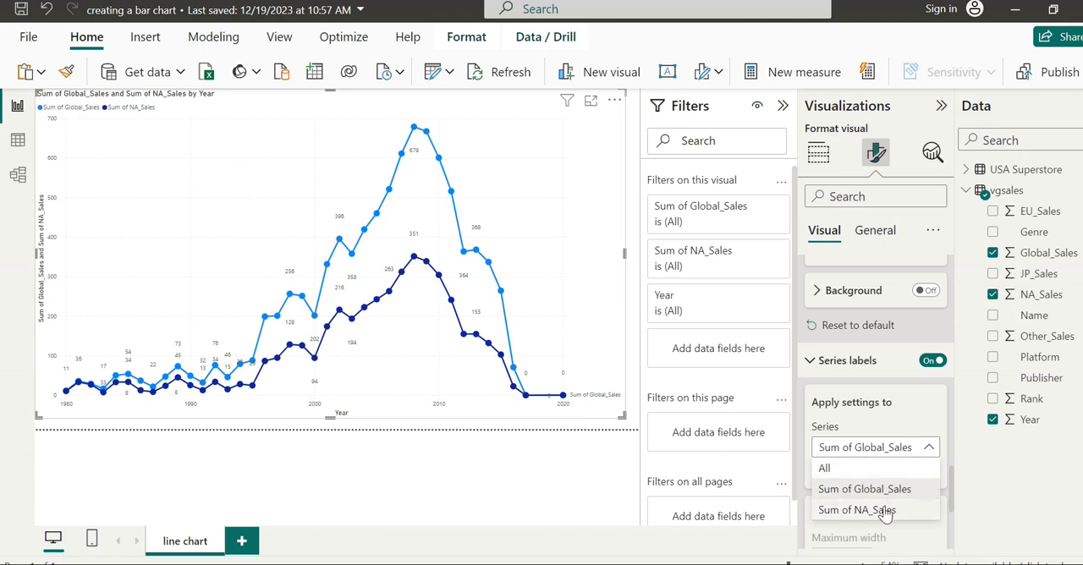
{"action": "left_click", "coordinate": [857, 510]}
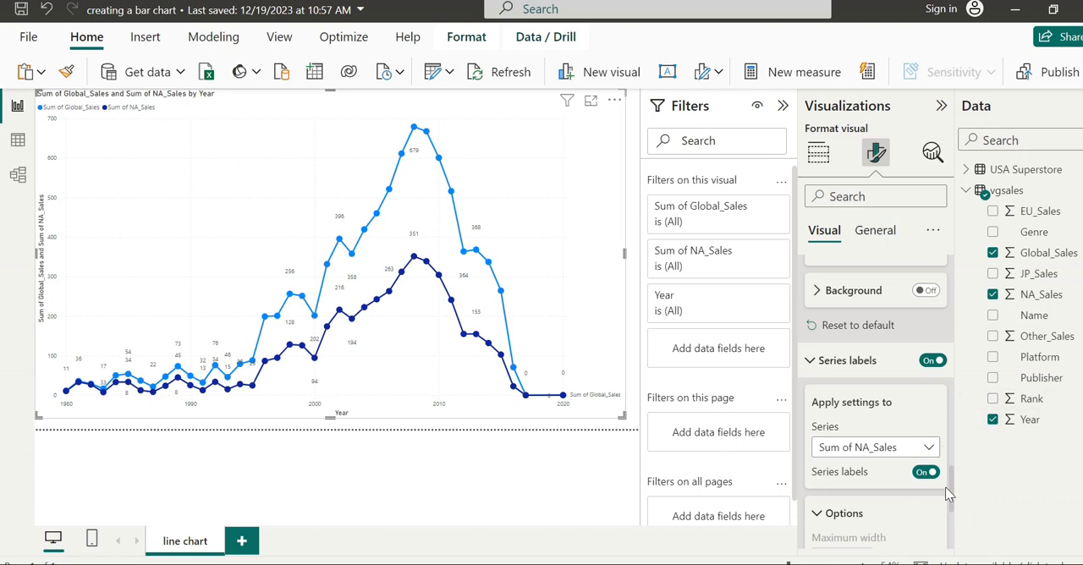
- Set the font size of the Sum of NA_Sales series label values to 13
{"action": "left_click_drag", "start_coordinate": [954, 497], "coordinate": [937, 536]}
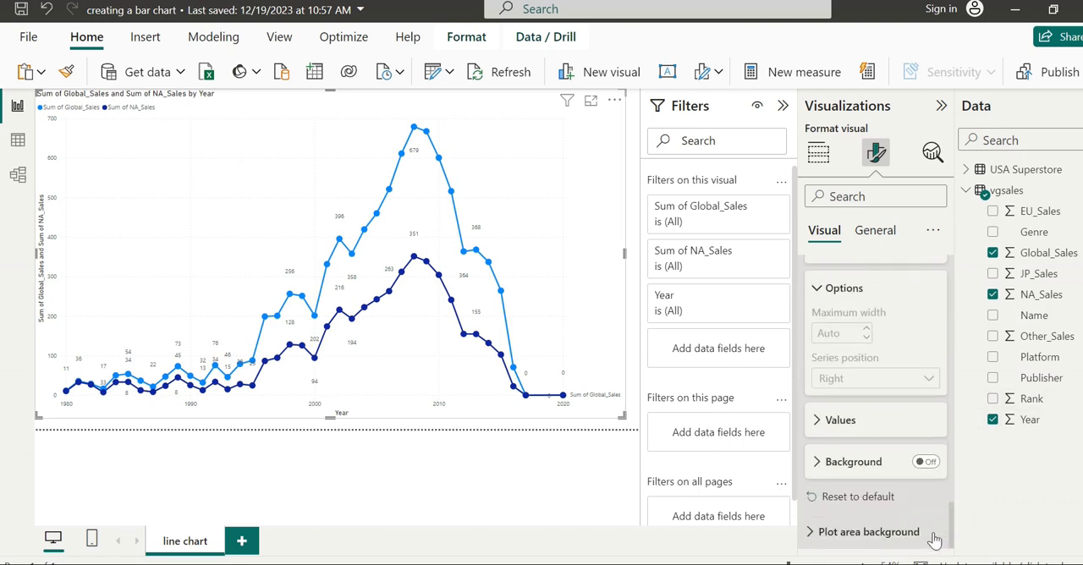
{"action": "left_click", "coordinate": [819, 423]}
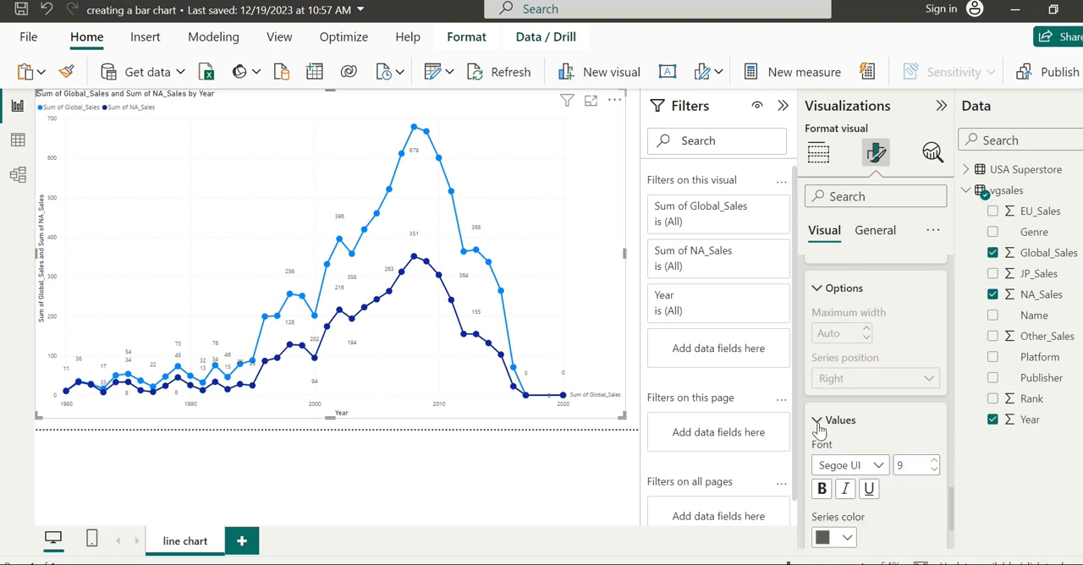
{"action": "double_click", "coordinate": [934, 463]}
{"action": "double_click", "coordinate": [934, 462]}
{"action": "left_click", "coordinate": [934, 463]}
{"action": "left_click", "coordinate": [933, 462]}
{"action": "left_click", "coordinate": [934, 471]}
{"action": "left_click", "coordinate": [934, 470]}
- View the colour choices for the Sum of NA_Sales series label and collapse its Values and Options settings
{"action": "left_click_drag", "start_coordinate": [953, 509], "coordinate": [954, 542]}
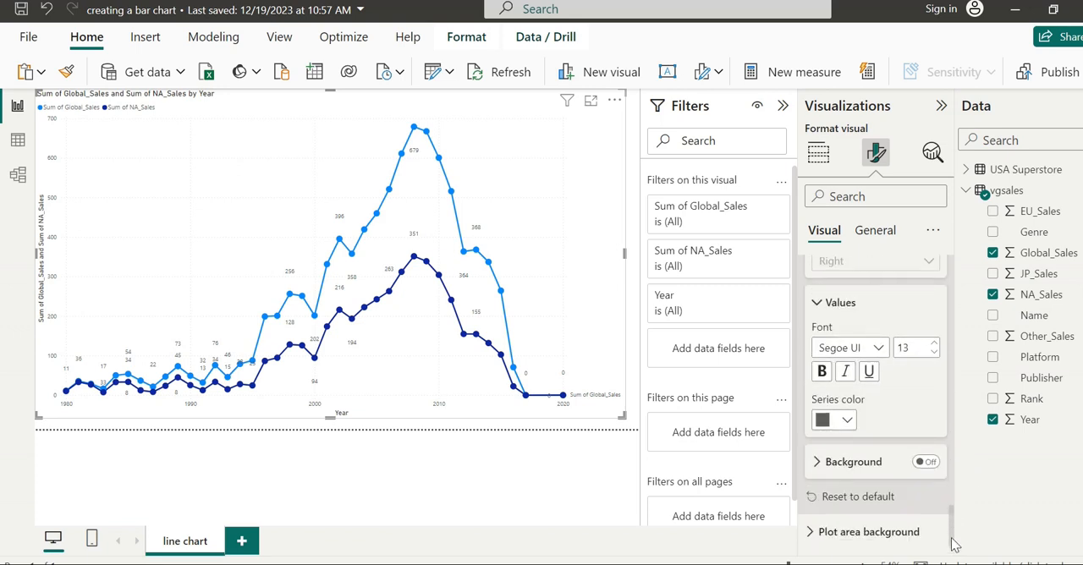
{"action": "left_click", "coordinate": [847, 423]}
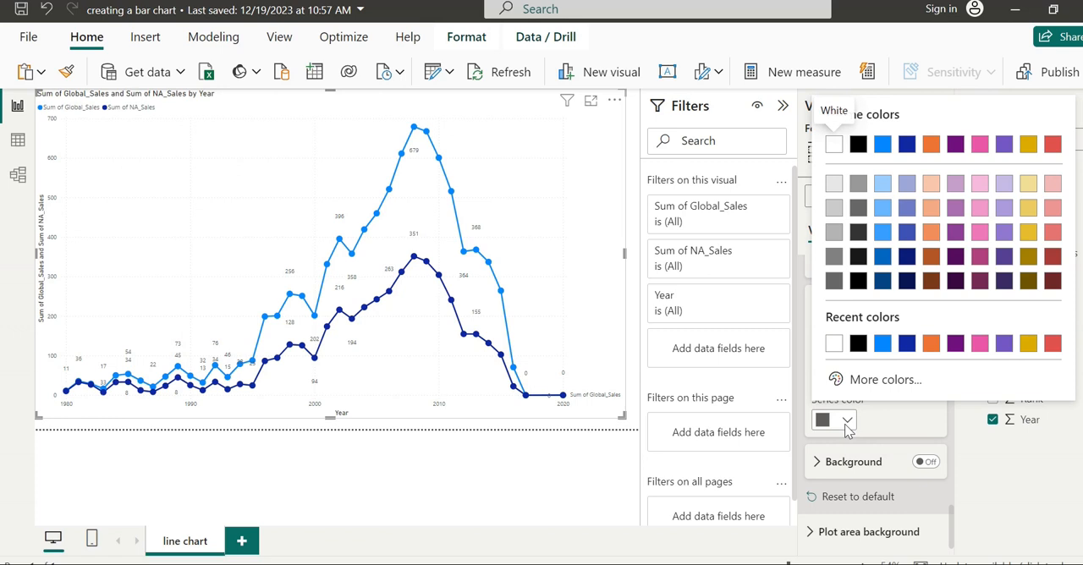
{"action": "left_click", "coordinate": [996, 489]}
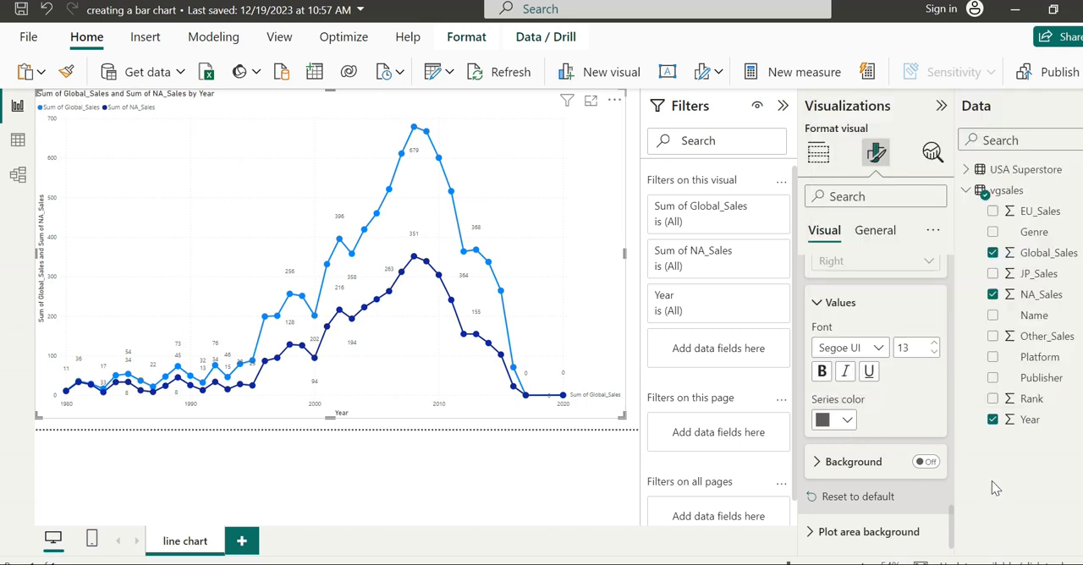
{"action": "left_click", "coordinate": [823, 306]}
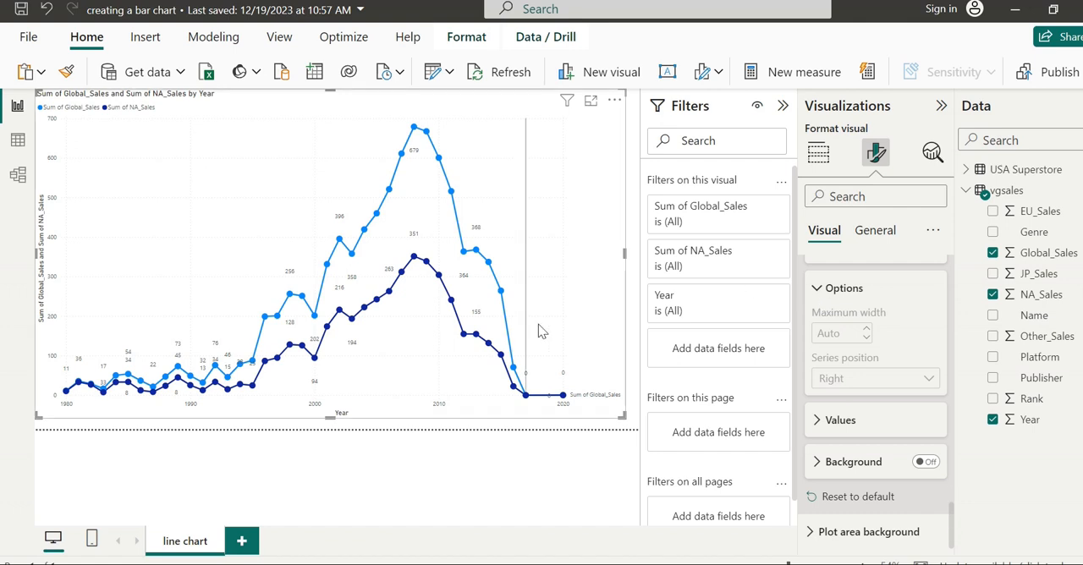
{"action": "left_click", "coordinate": [824, 288]}
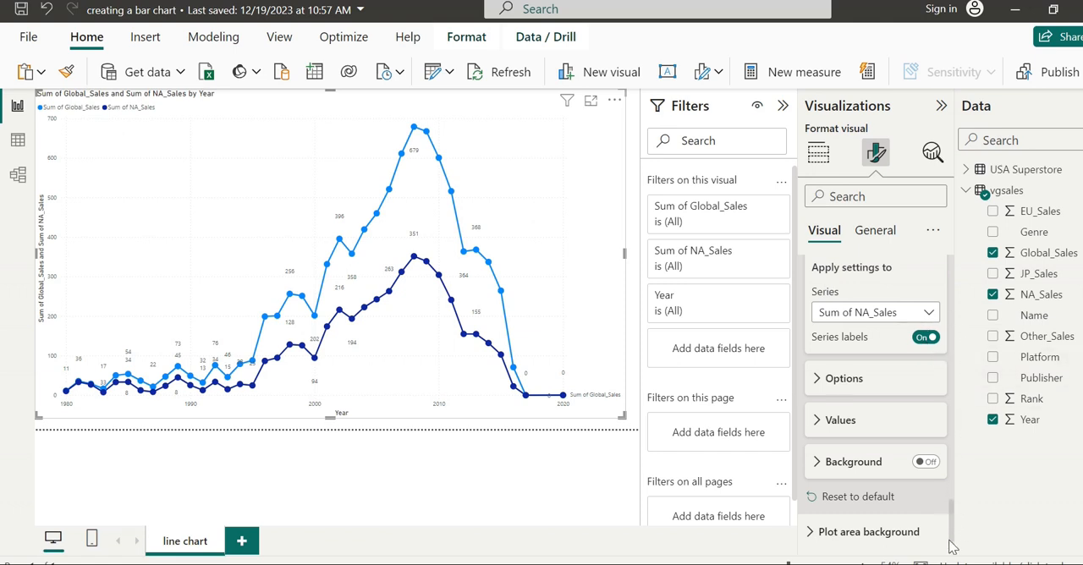
- Collapse the Options group of the data labels and the whole Data labels section
{"action": "left_click_drag", "start_coordinate": [951, 555], "coordinate": [903, 437]}
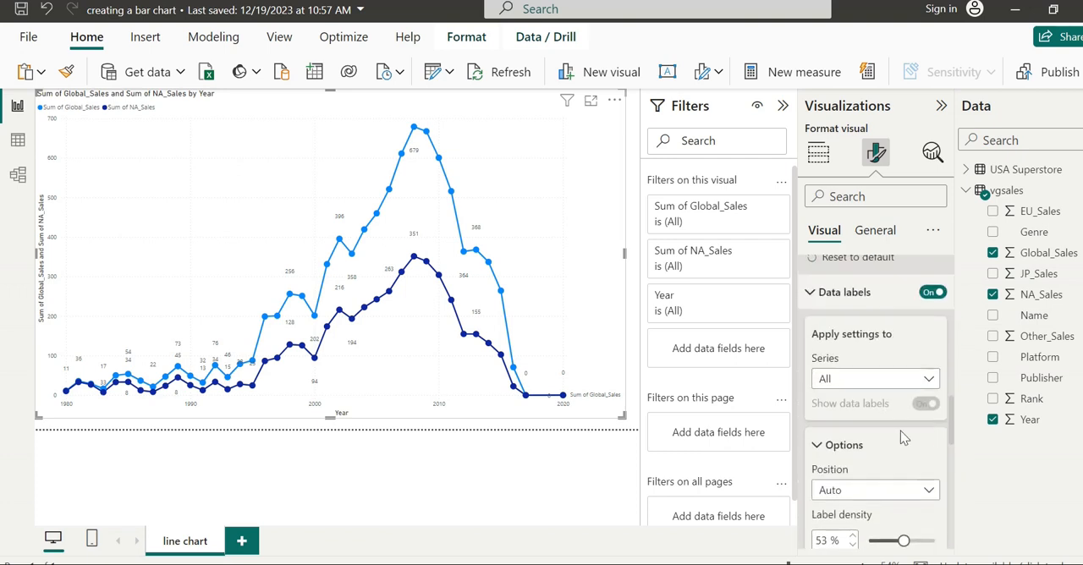
{"action": "left_click", "coordinate": [818, 445]}
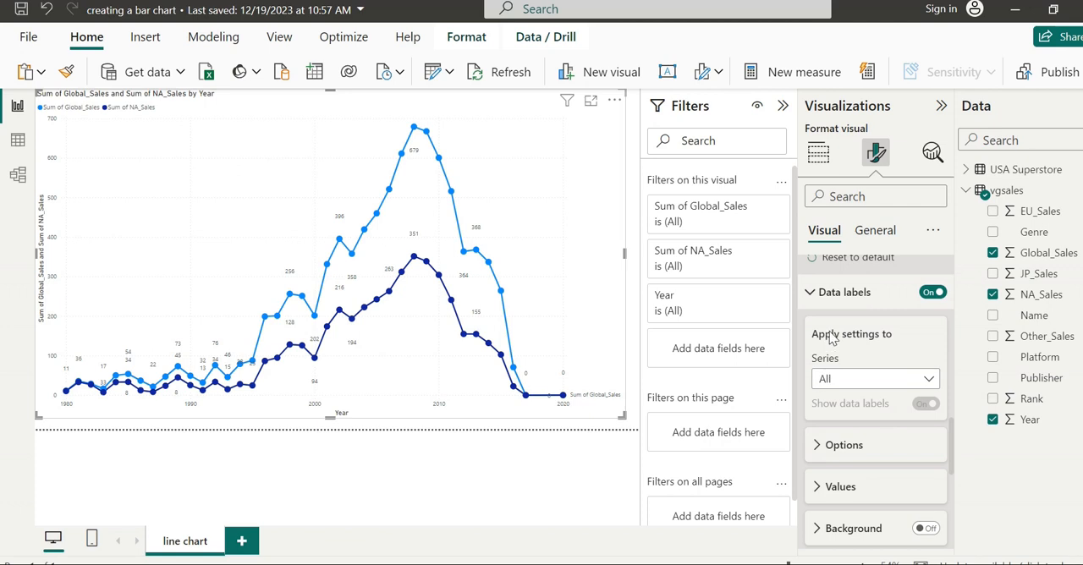
{"action": "left_click", "coordinate": [812, 293]}
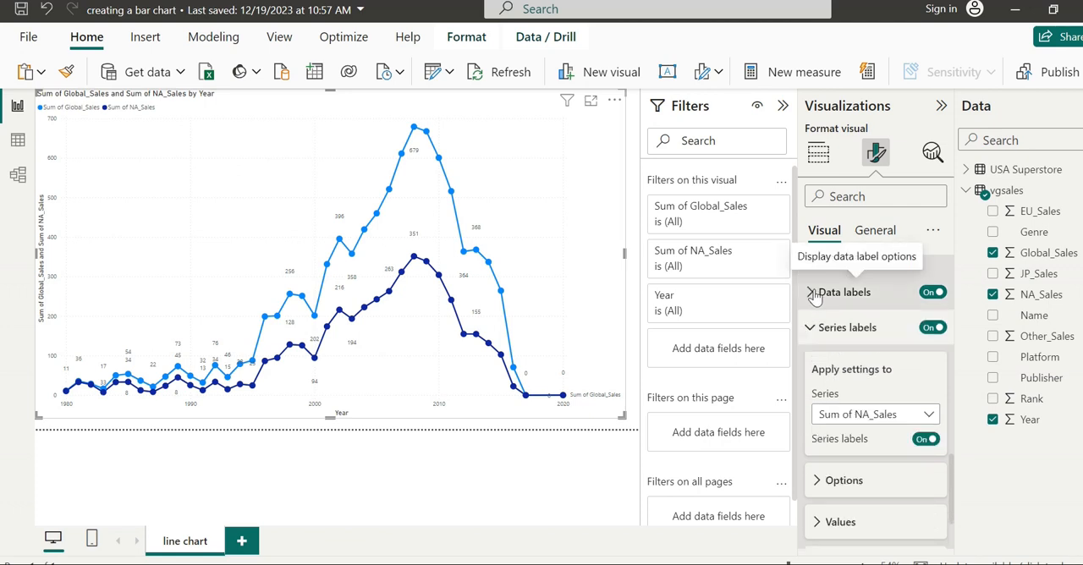
- Set the default marker colour for all series to dark orange
{"action": "left_click_drag", "start_coordinate": [954, 478], "coordinate": [954, 432]}
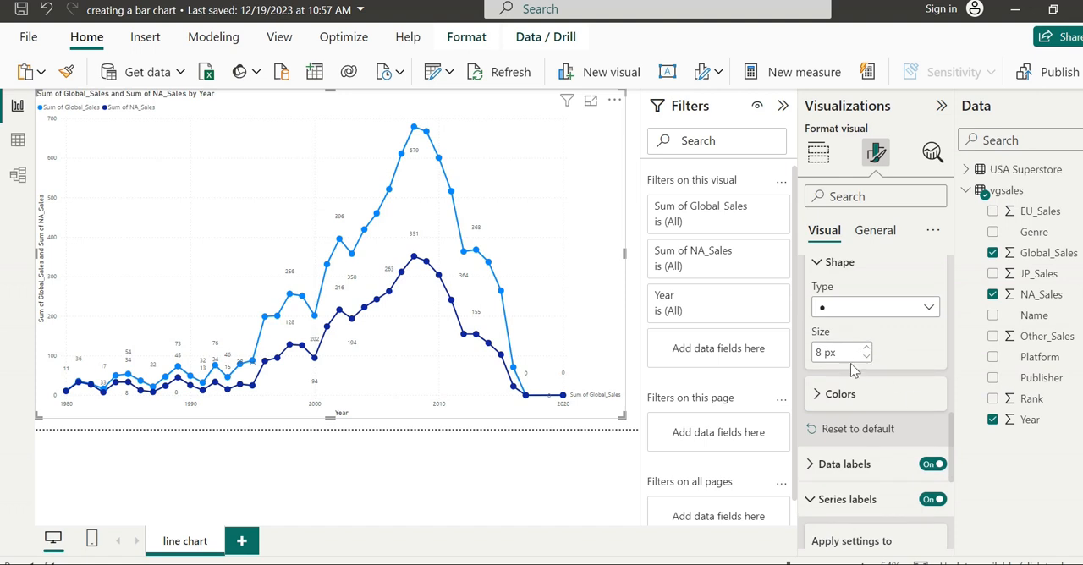
{"action": "left_click", "coordinate": [840, 401]}
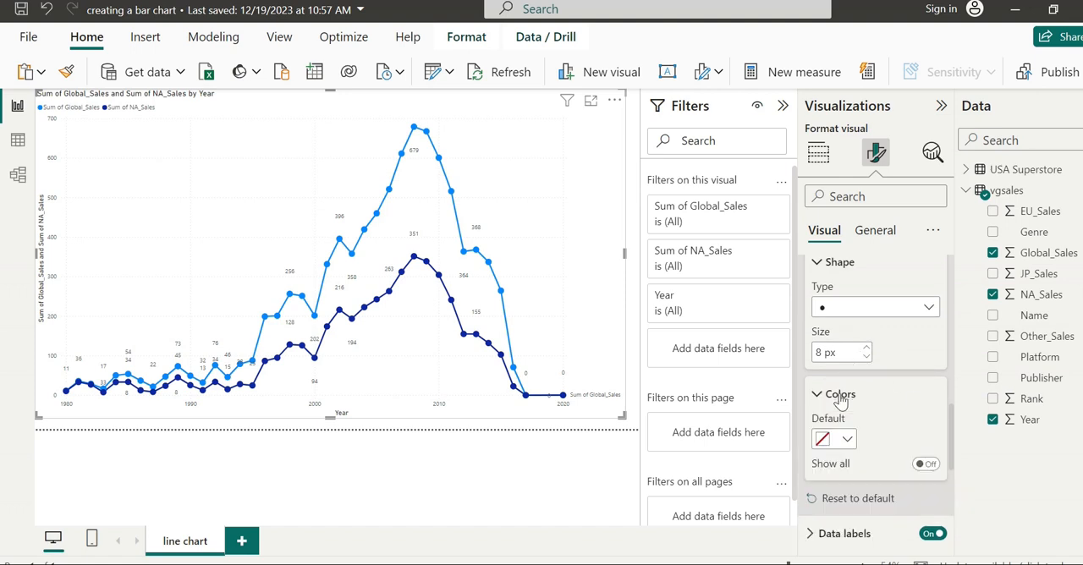
{"action": "left_click", "coordinate": [847, 439]}
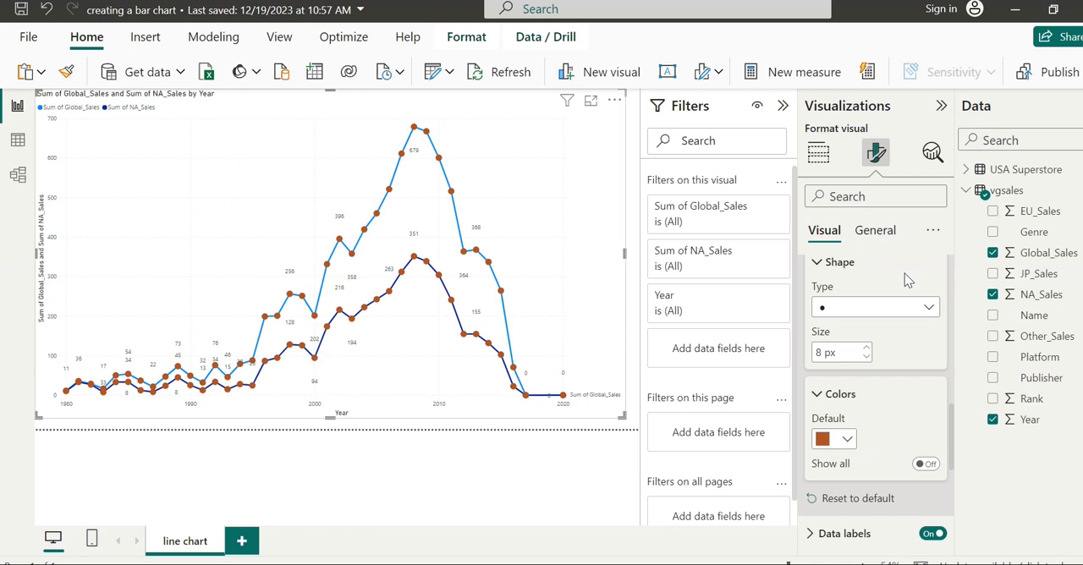
- Reset the marker settings to default and collapse the Lines settings
{"action": "left_click", "coordinate": [819, 264]}
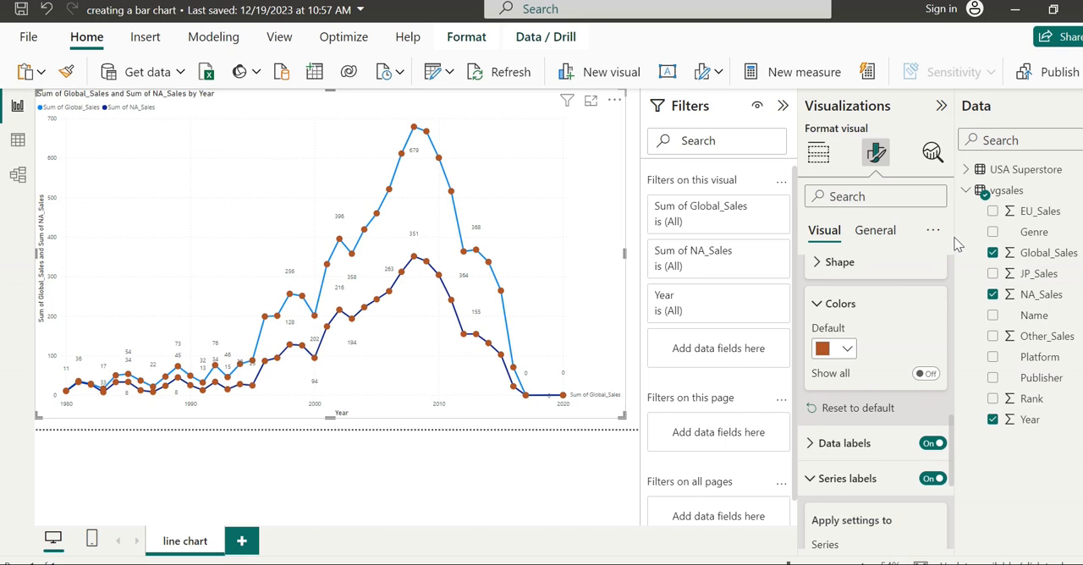
{"action": "left_click", "coordinate": [850, 351]}
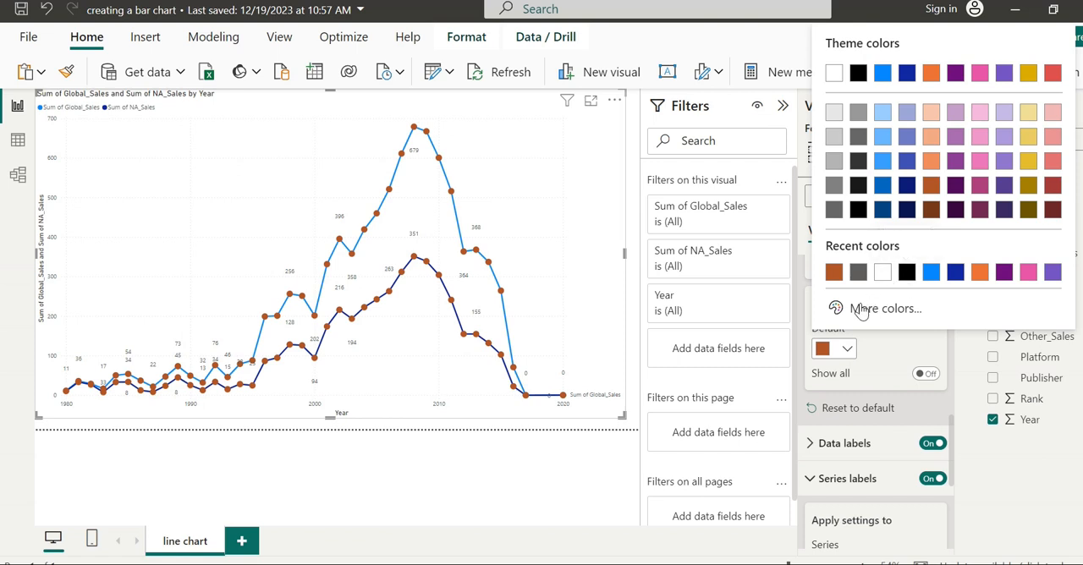
{"action": "left_click", "coordinate": [859, 410]}
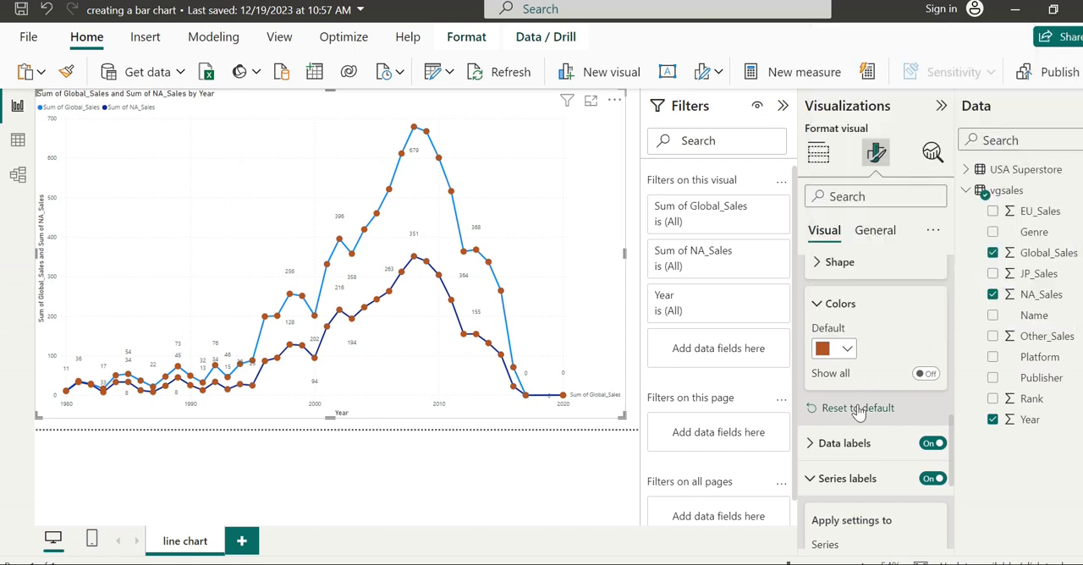
{"action": "left_click", "coordinate": [847, 410]}
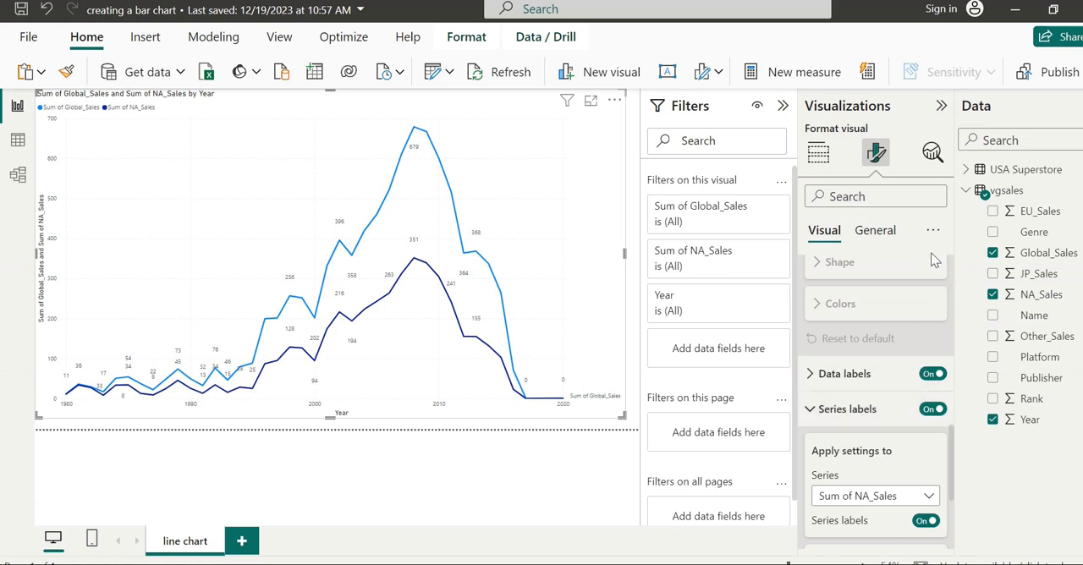
{"action": "scroll", "coordinate": [951, 279], "scroll_direction": "up", "scroll_amount": 5}
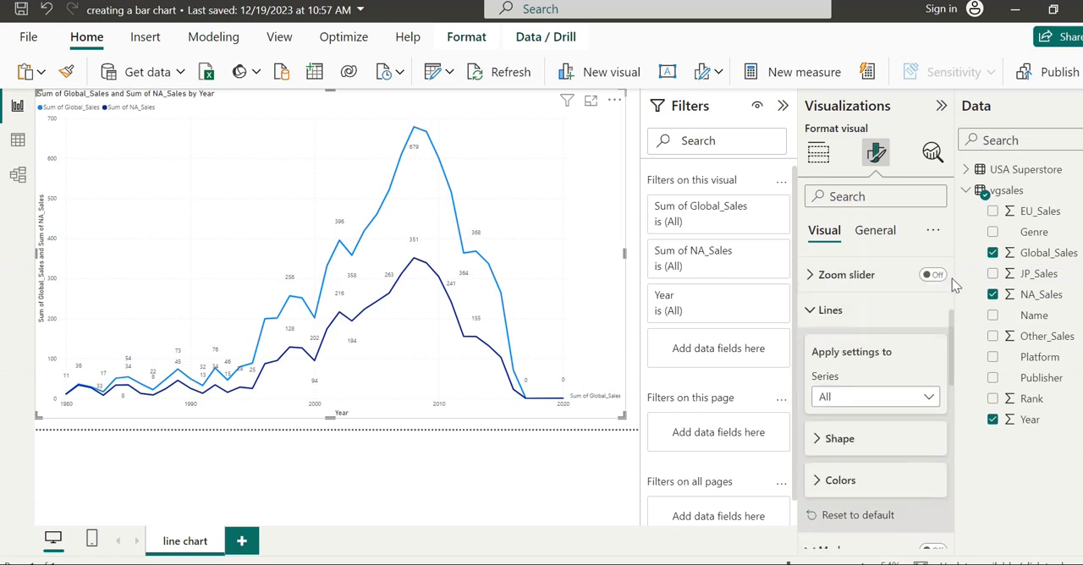
{"action": "left_click", "coordinate": [830, 311]}
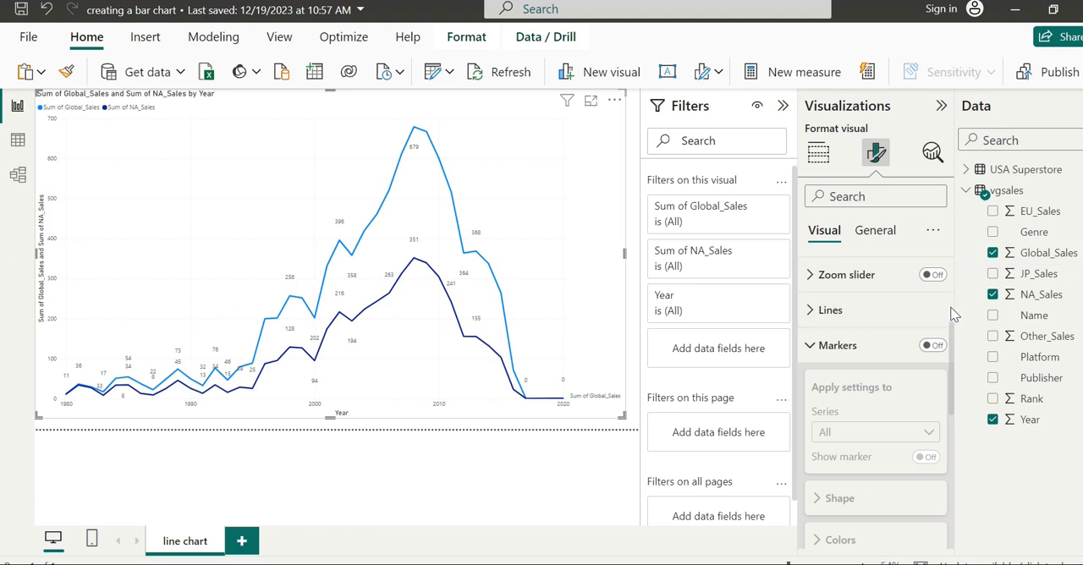
- Turn the chart's zoom slider on and switch it back off
{"action": "scroll", "coordinate": [953, 313], "scroll_direction": "up", "scroll_amount": 5}
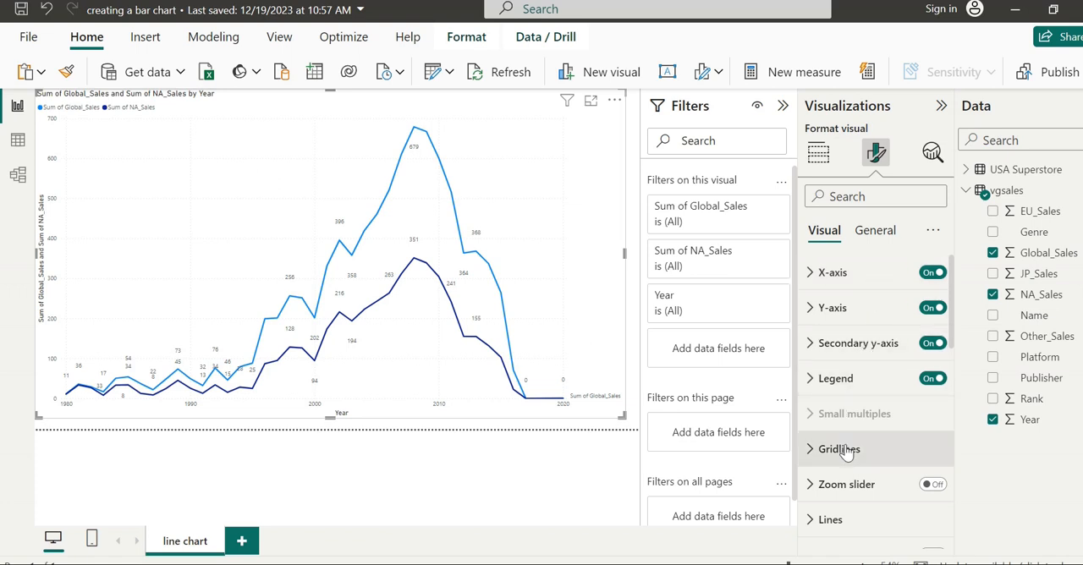
{"action": "left_click", "coordinate": [938, 488]}
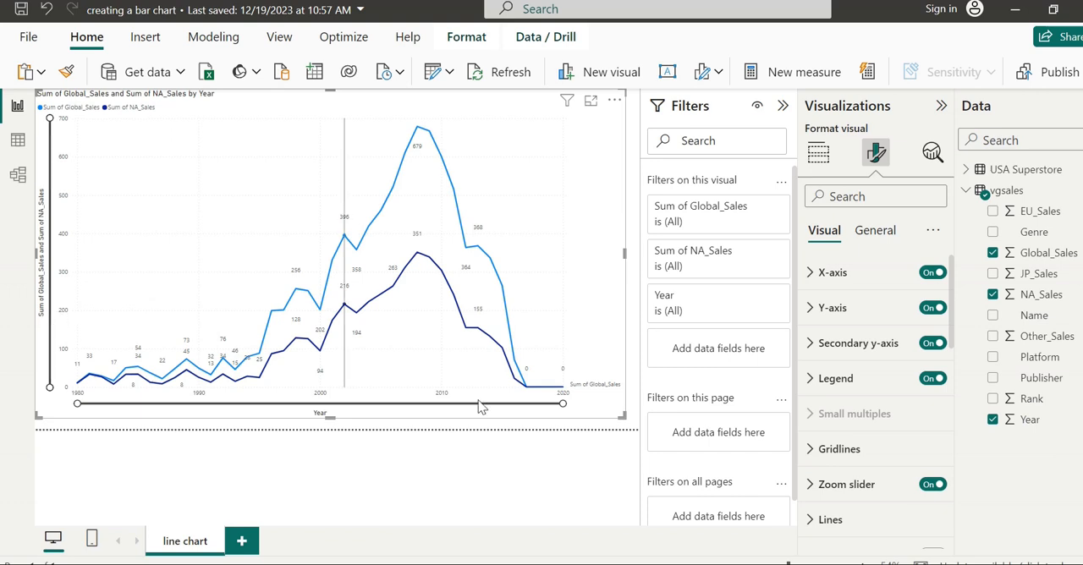
{"action": "left_click", "coordinate": [929, 490]}
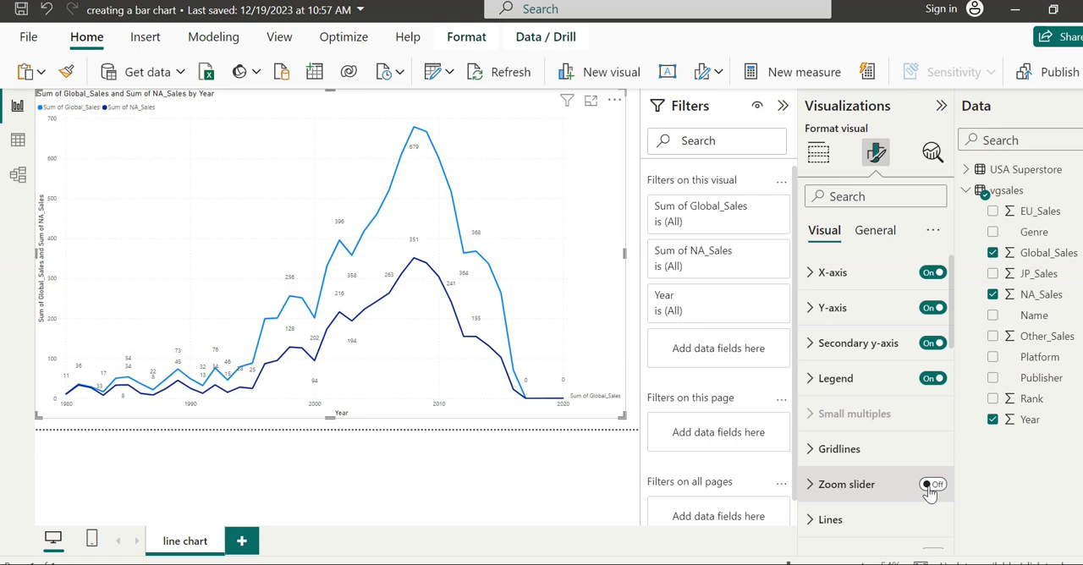